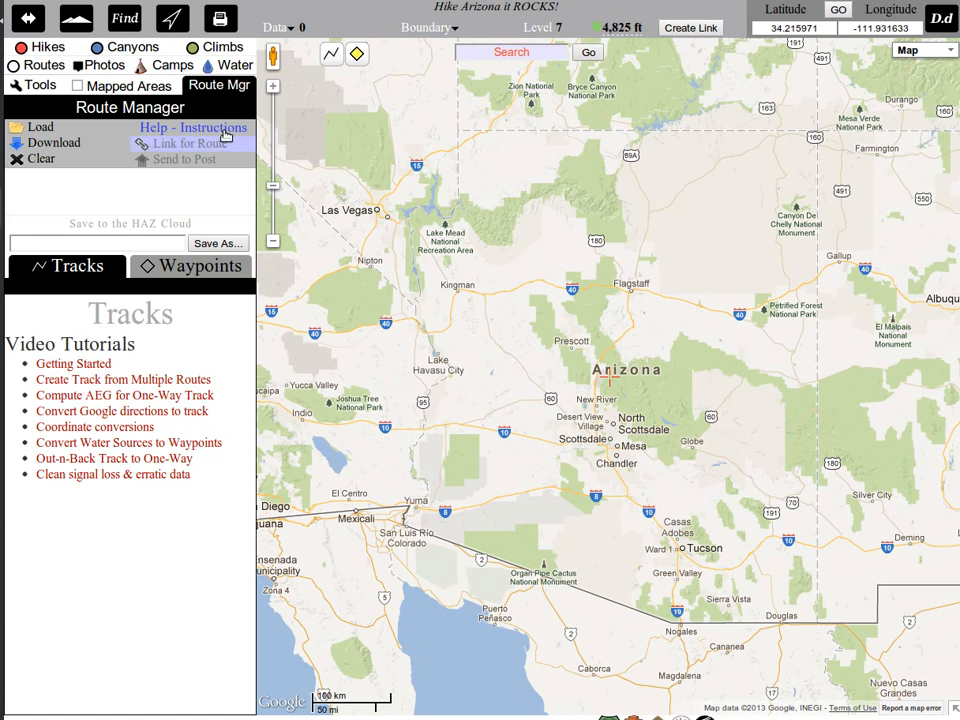
# Open the Route Manager help instructions, read the definition of a route, and close the help.
pyautogui.click(225, 131)
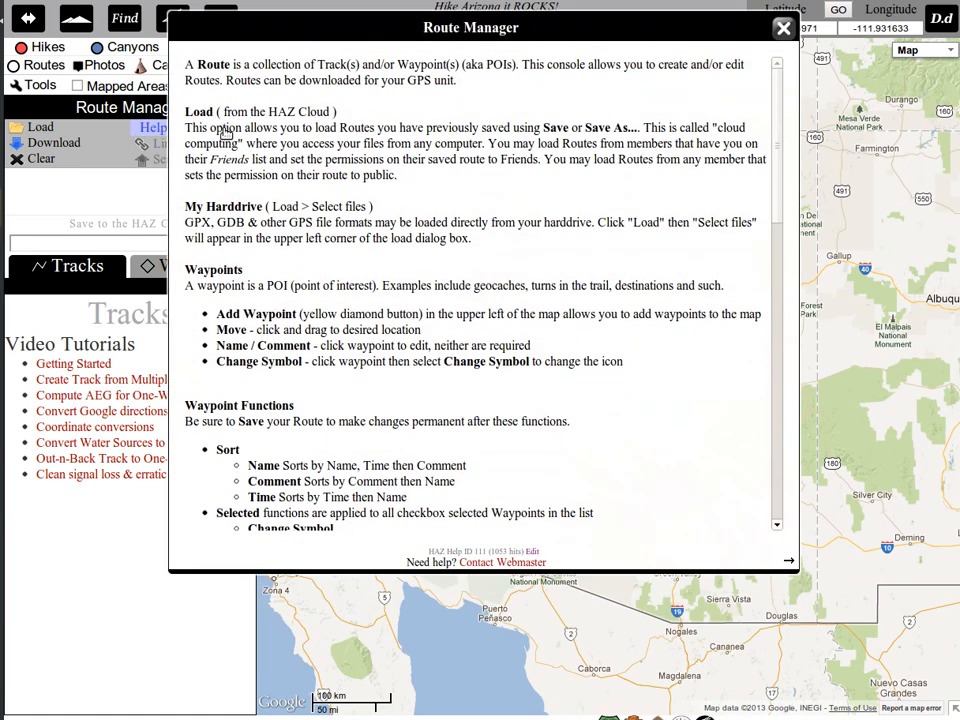
pyautogui.moveTo(457, 110); pyautogui.dragTo(188, 96)
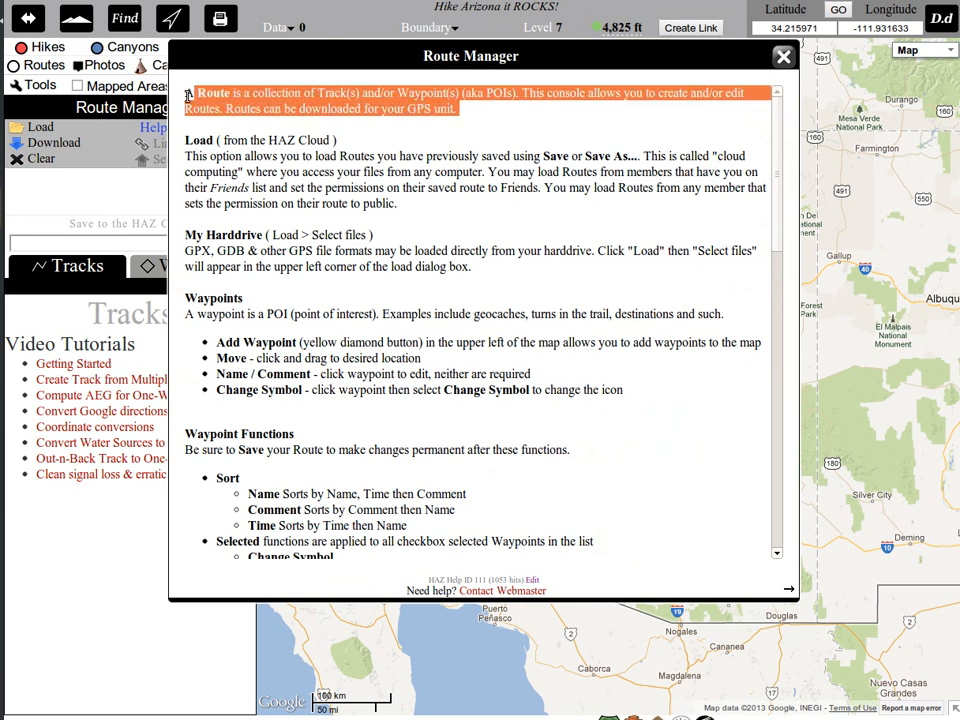
pyautogui.click(263, 91)
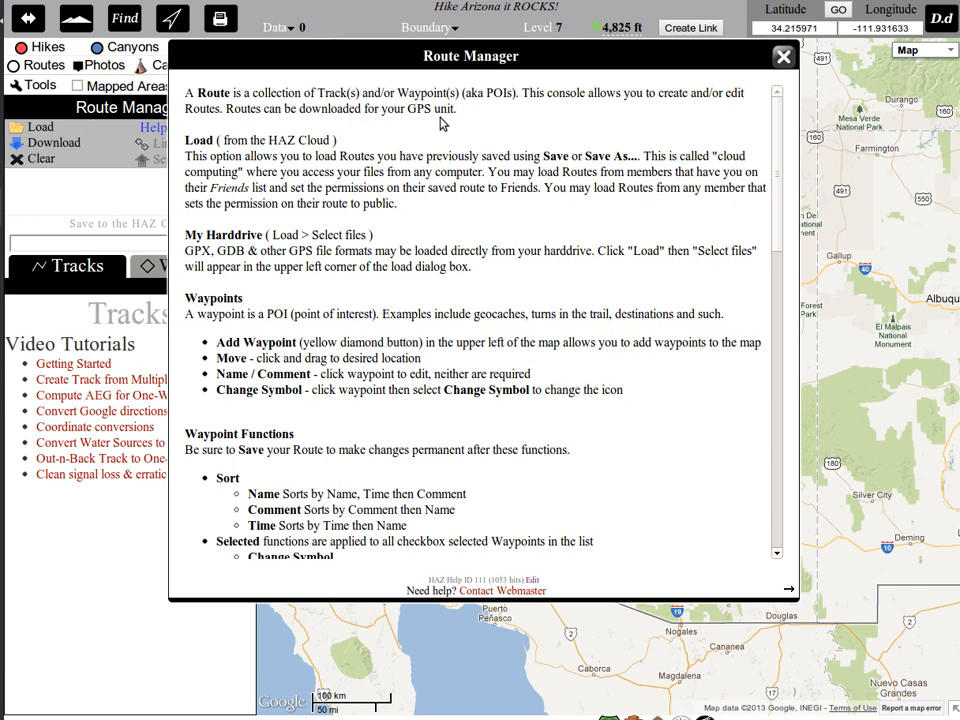
pyautogui.click(784, 58)
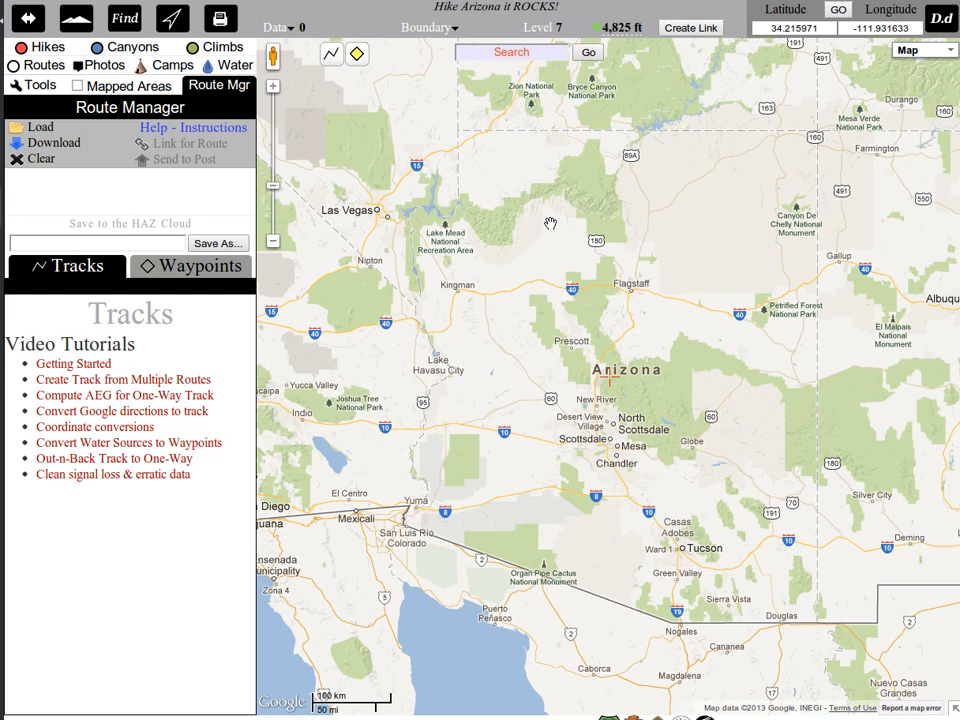
# Add a track with six points running from near Kingman east to the New Mexico border and south past Douglas.
pyautogui.click(331, 55)
pyautogui.click(331, 54)
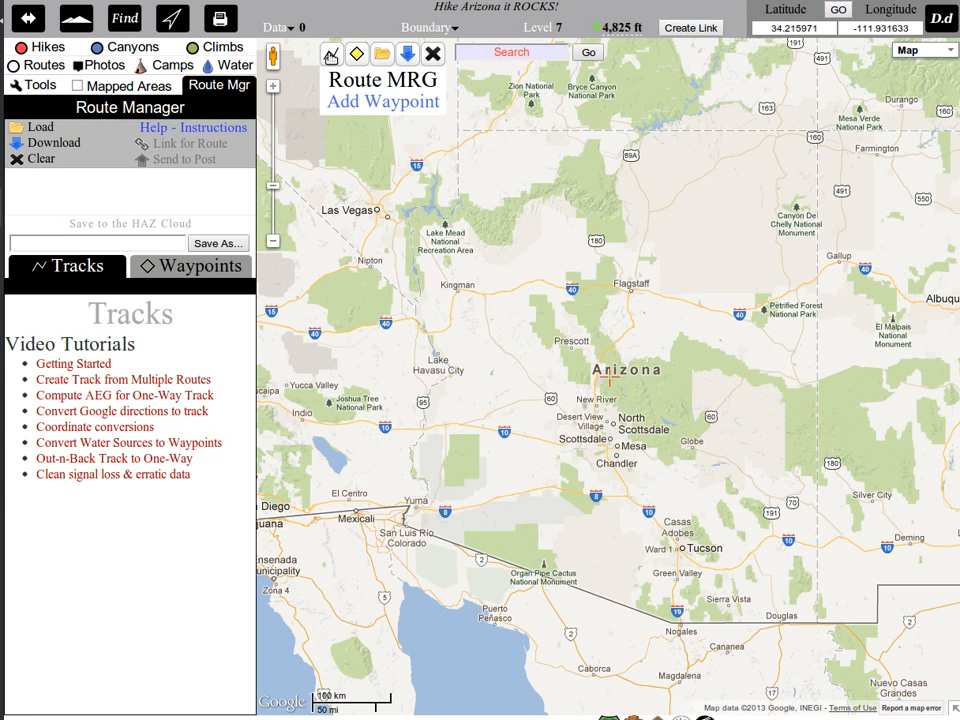
pyautogui.click(331, 57)
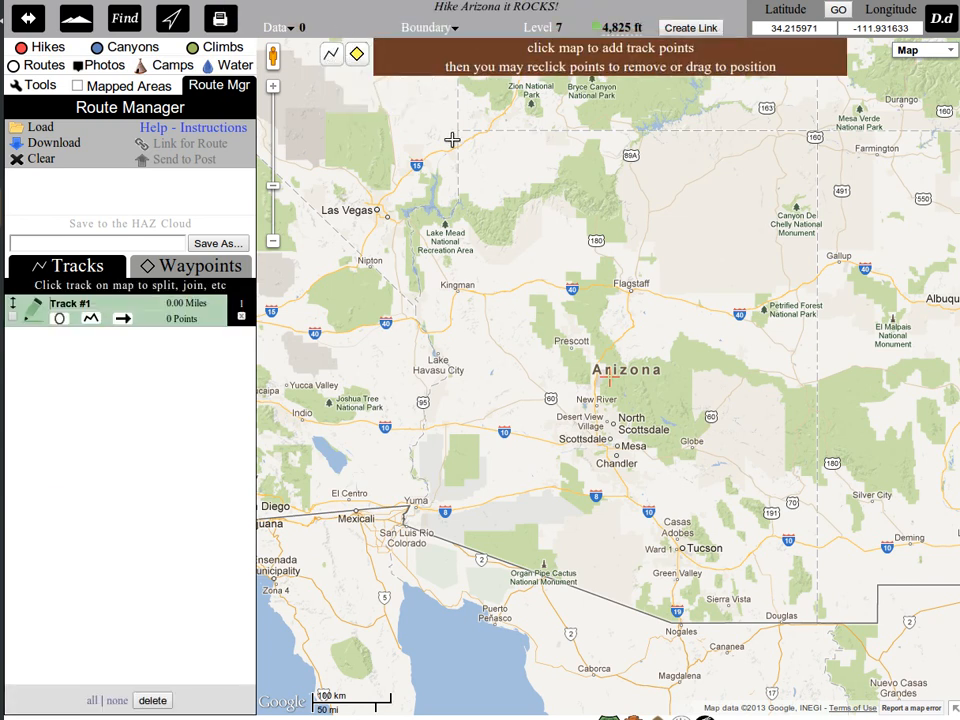
pyautogui.click(488, 288)
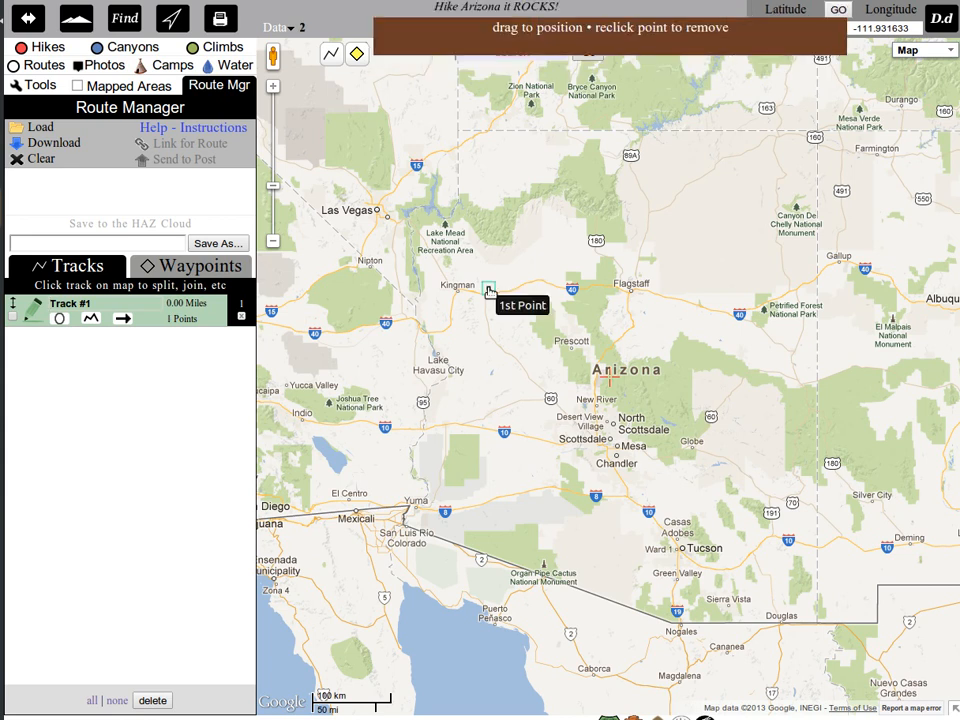
pyautogui.click(686, 294)
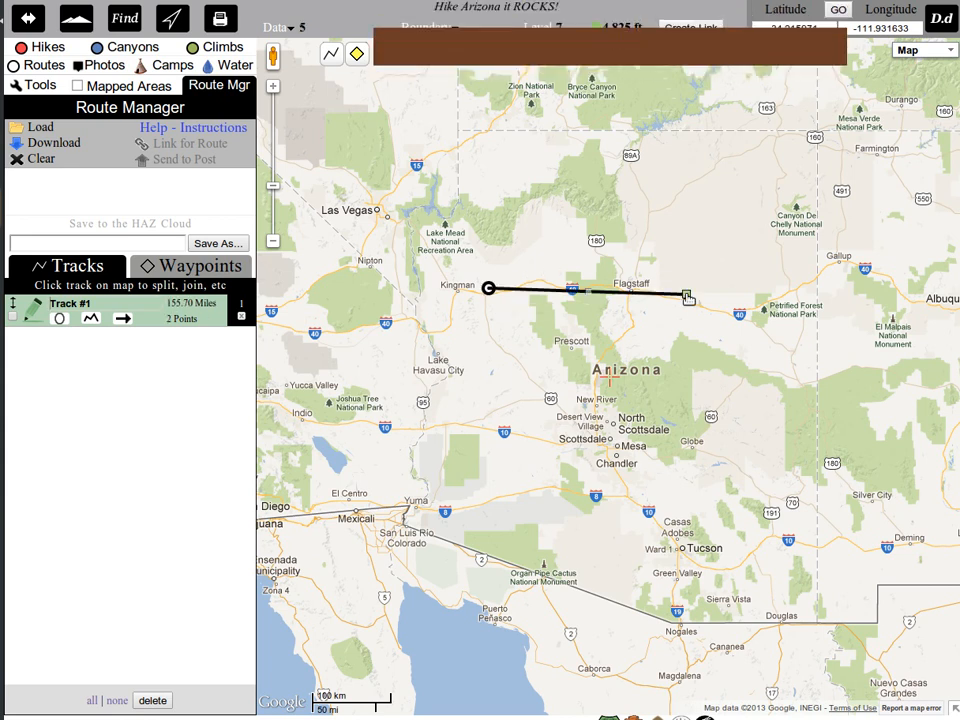
pyautogui.click(814, 291)
pyautogui.click(811, 418)
pyautogui.click(821, 520)
pyautogui.click(831, 642)
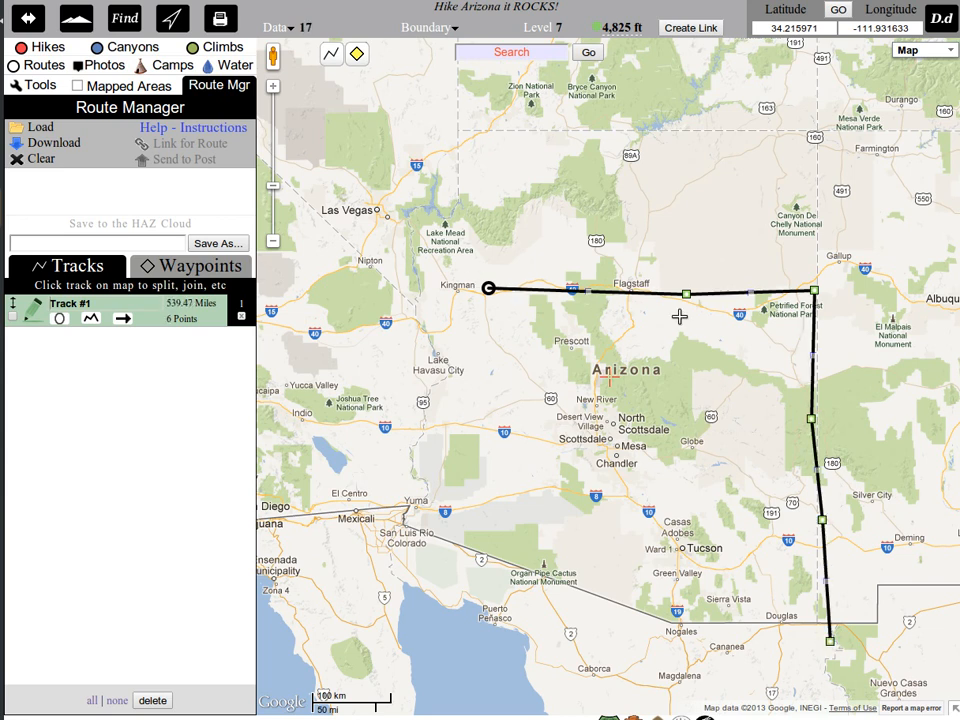
# Move the track point east of Flagstaff north and insert a point beyond it, removing the extra inward point placed near Interstate 40.
pyautogui.moveTo(686, 296); pyautogui.dragTo(688, 232)
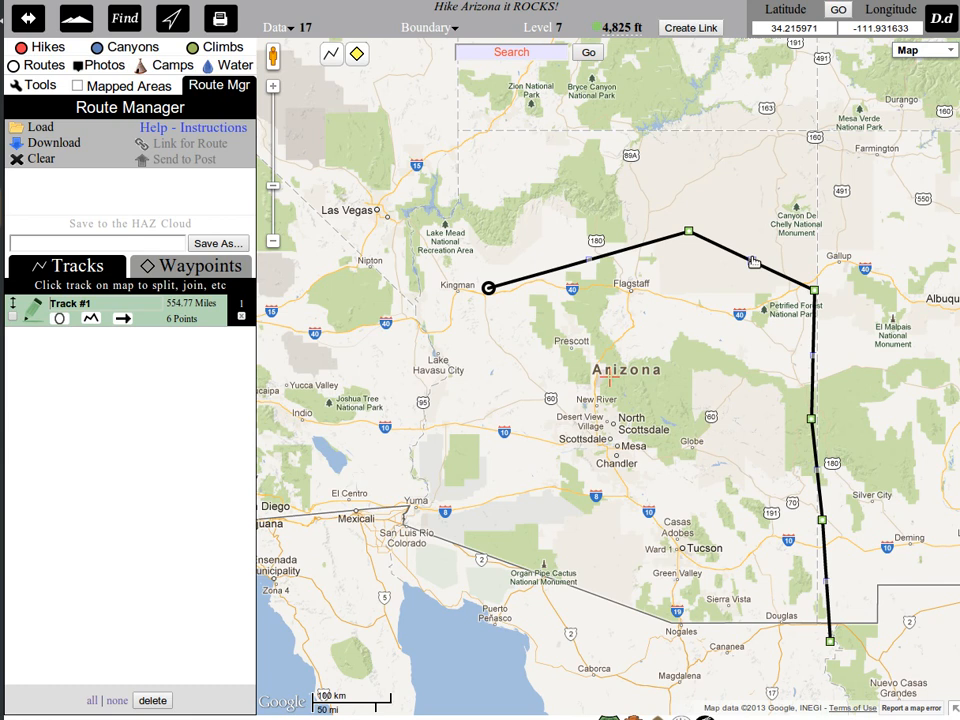
pyautogui.moveTo(754, 262); pyautogui.dragTo(737, 222)
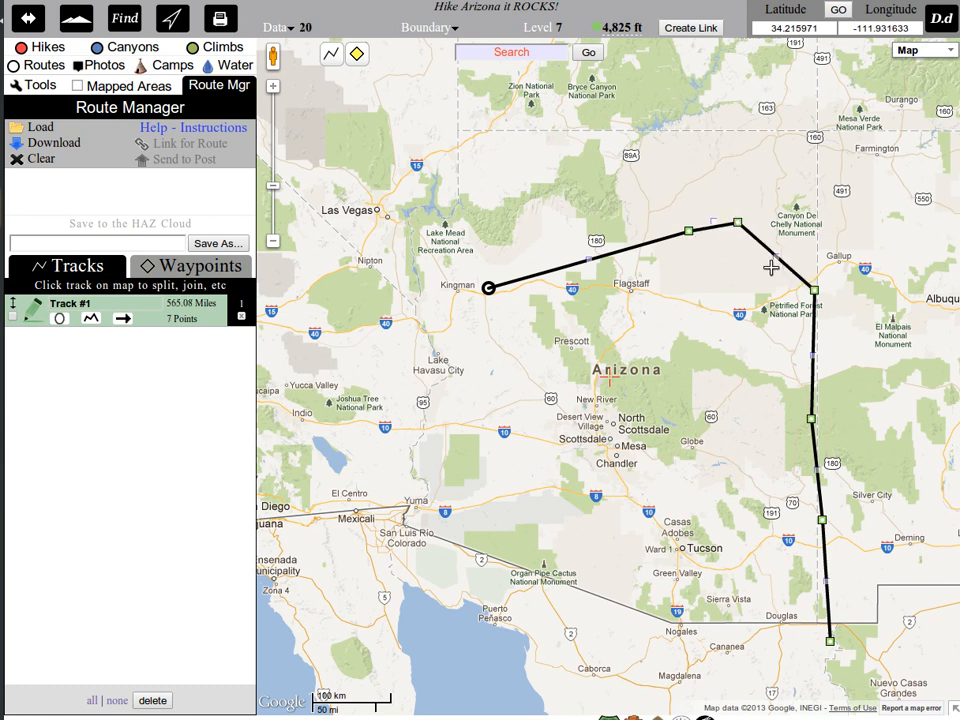
pyautogui.moveTo(775, 260); pyautogui.dragTo(710, 279)
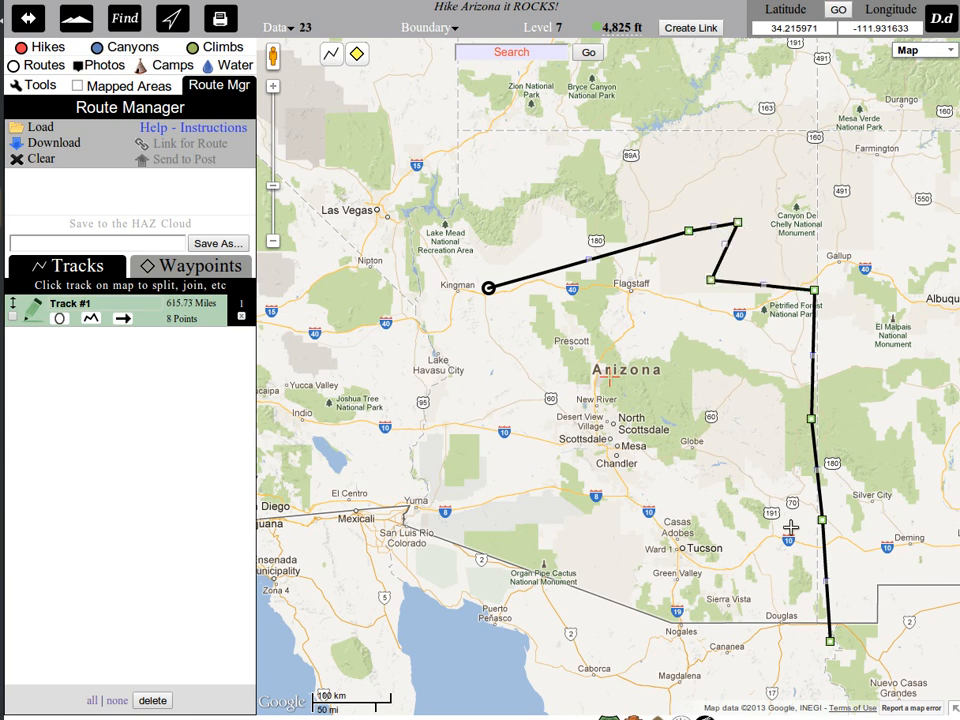
pyautogui.click(711, 281)
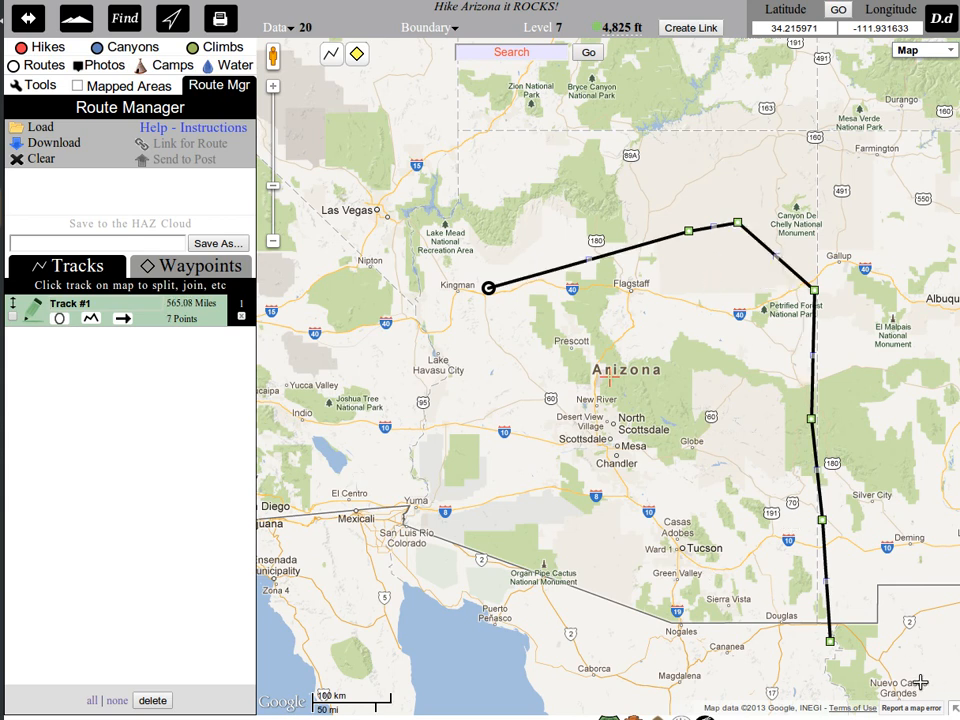
# Add a second track running northwest from south of Douglas, past Green Valley and Tucson, to the area east of Yuma.
pyautogui.click(331, 54)
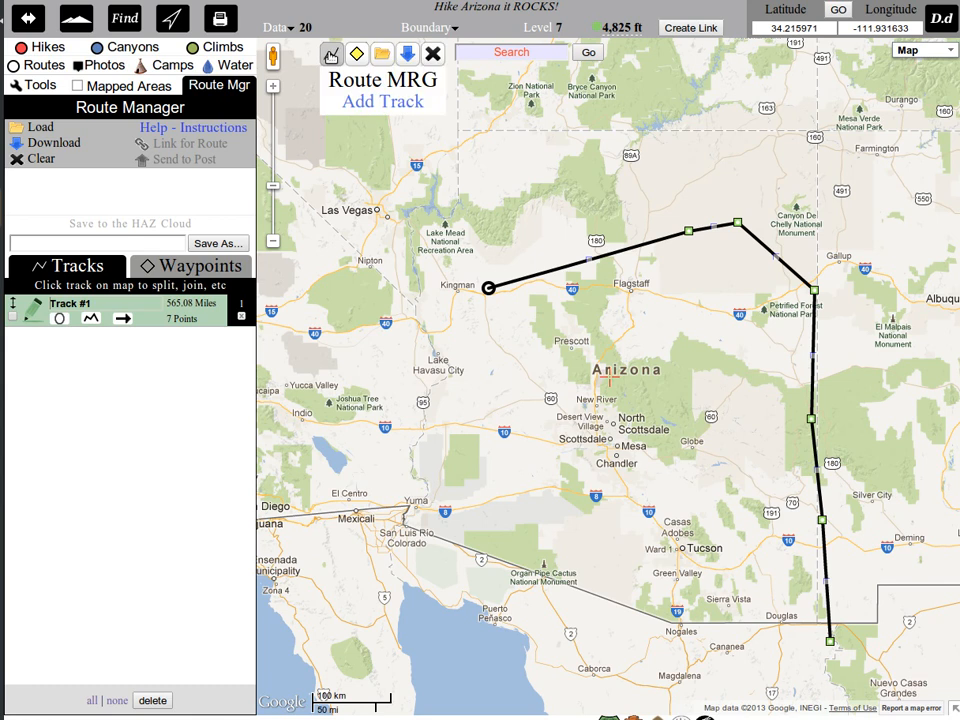
pyautogui.click(383, 101)
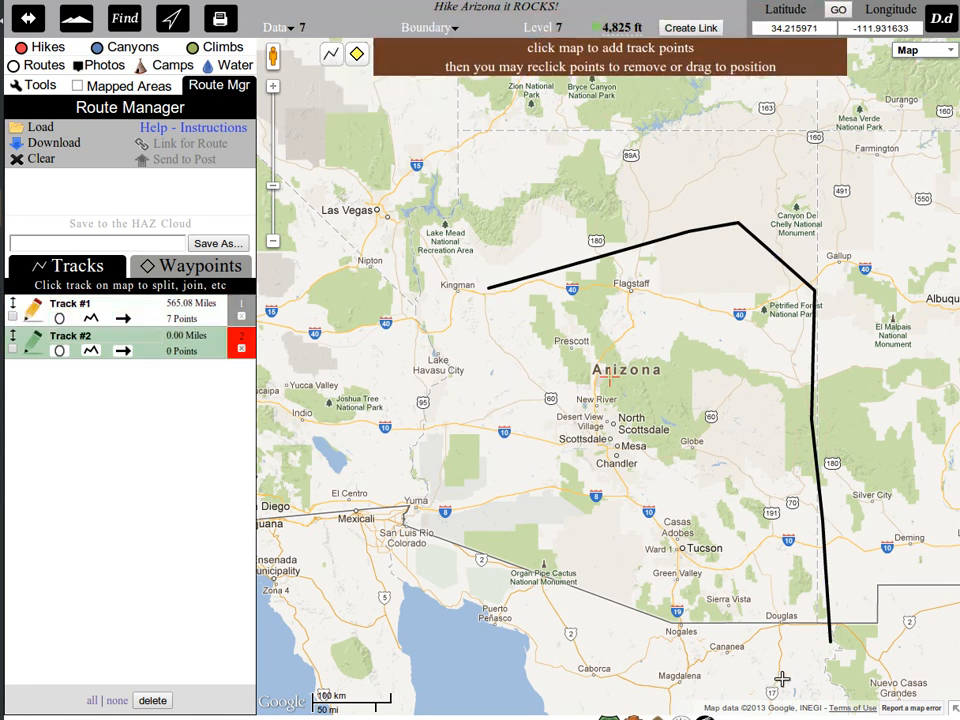
pyautogui.click(769, 650)
pyautogui.click(702, 587)
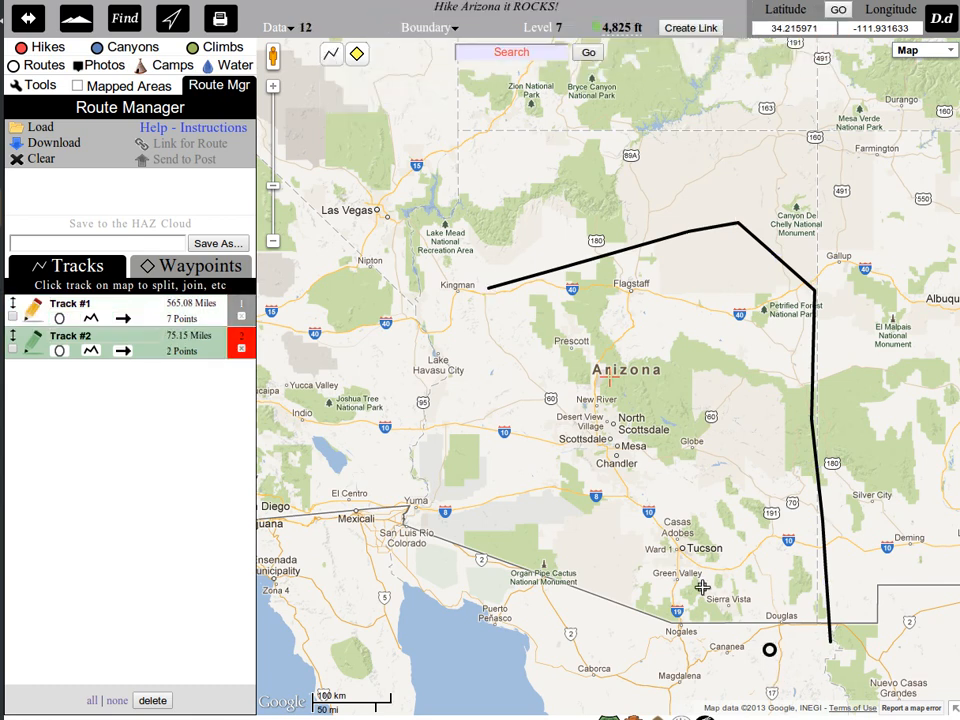
pyautogui.click(607, 529)
pyautogui.click(523, 484)
pyautogui.click(490, 470)
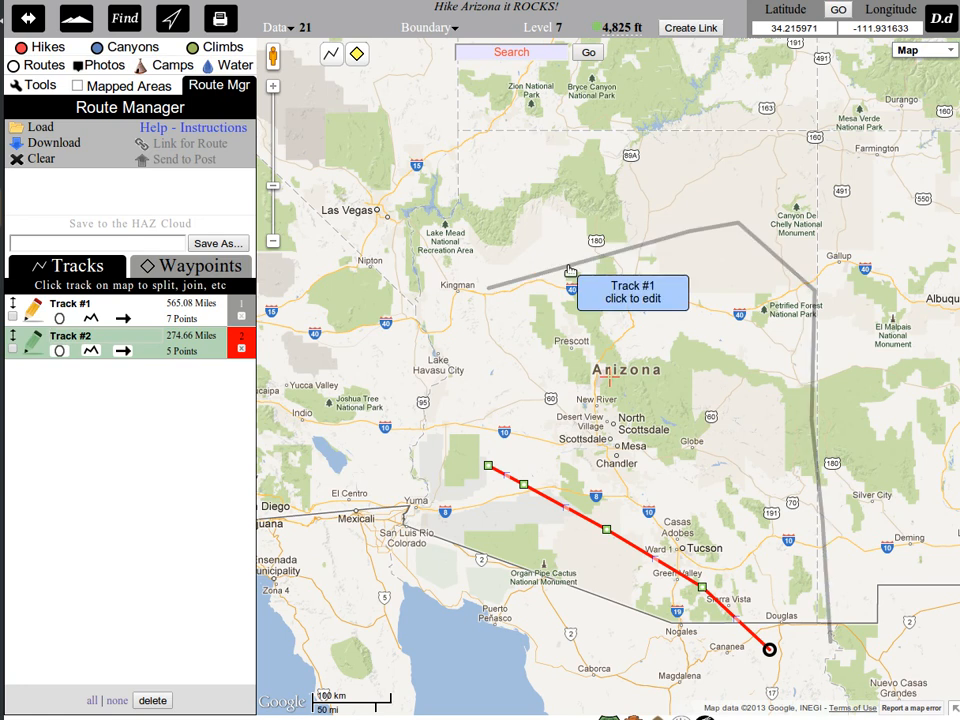
pyautogui.click(570, 271)
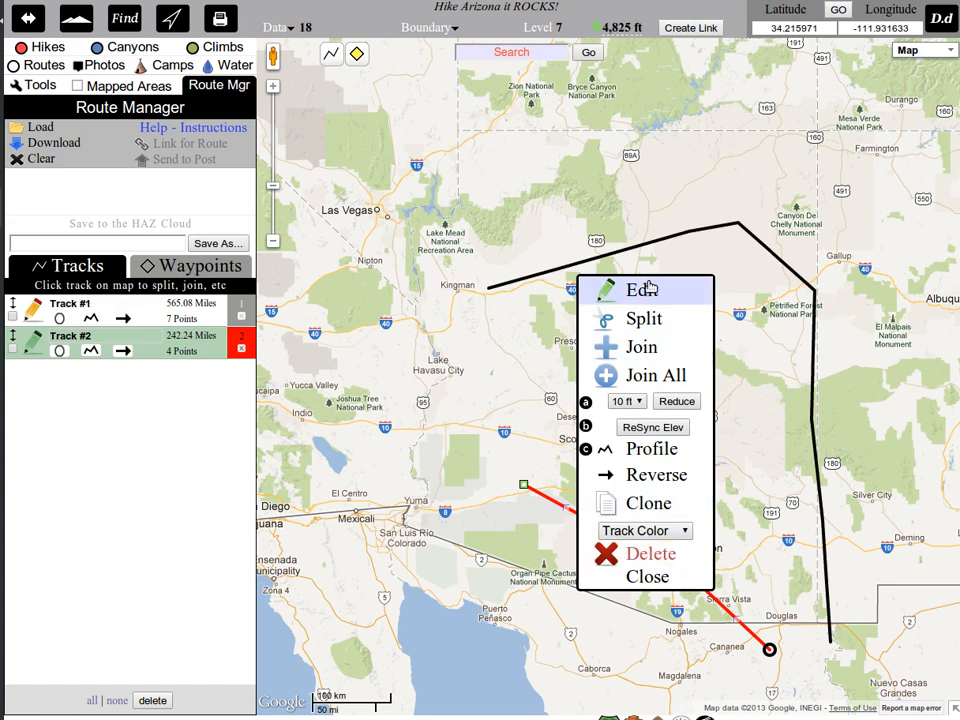
pyautogui.click(641, 347)
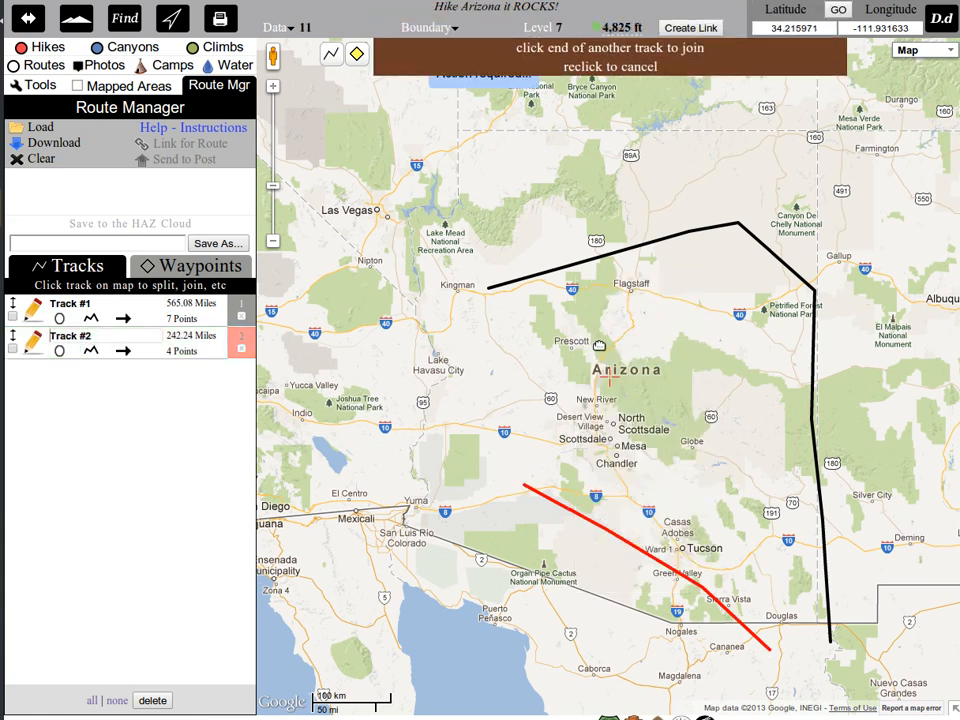
pyautogui.click(591, 262)
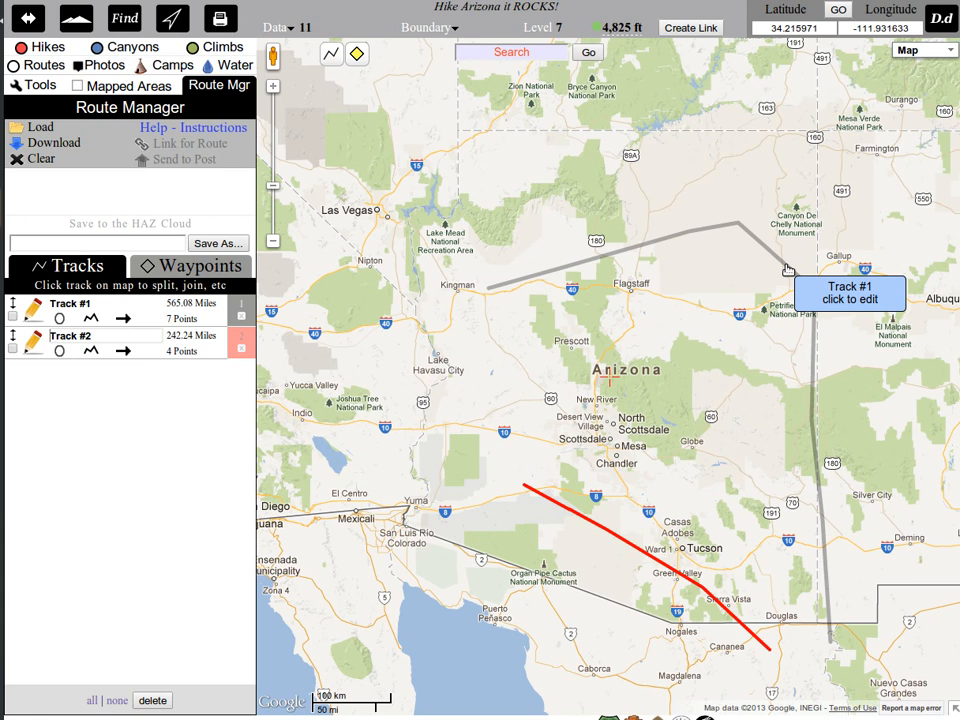
# Join the Kingman end of Track #1 to the northwestern end of Track #2.
pyautogui.click(495, 291)
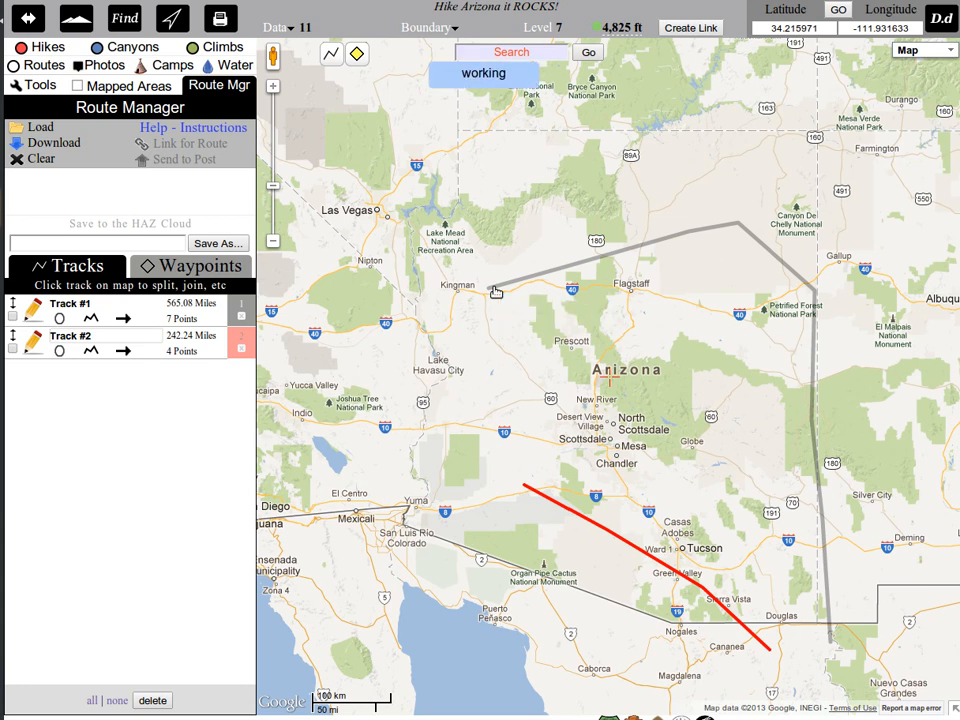
pyautogui.click(560, 367)
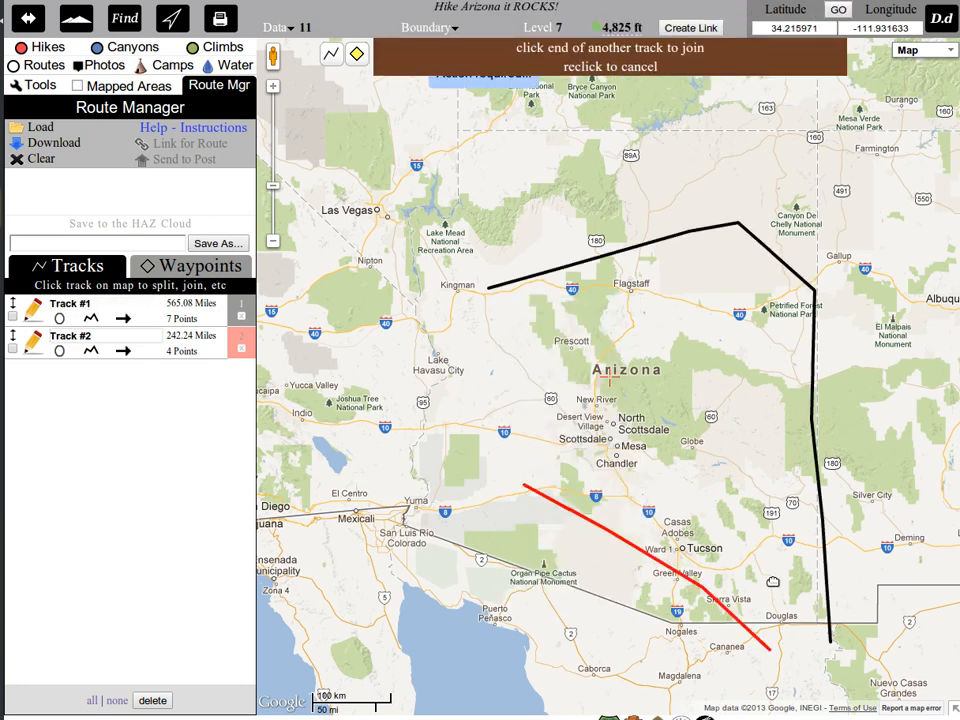
pyautogui.click(523, 487)
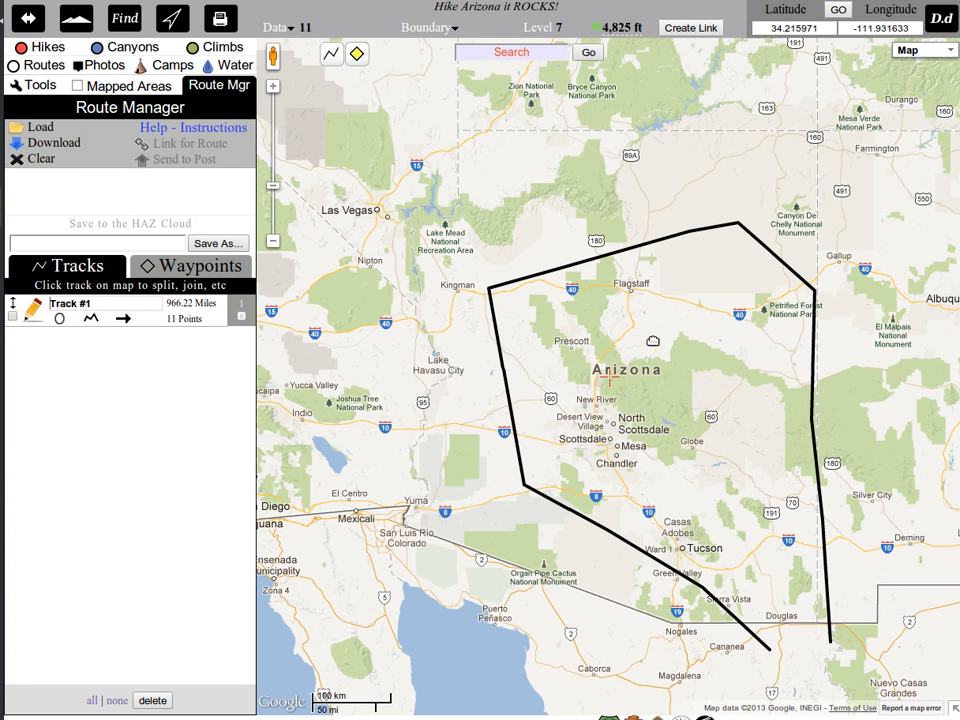
# Add a waypoint near Globe with the drinking water symbol and shift the map to recheck the route.
pyautogui.moveTo(708, 383); pyautogui.dragTo(627, 328)
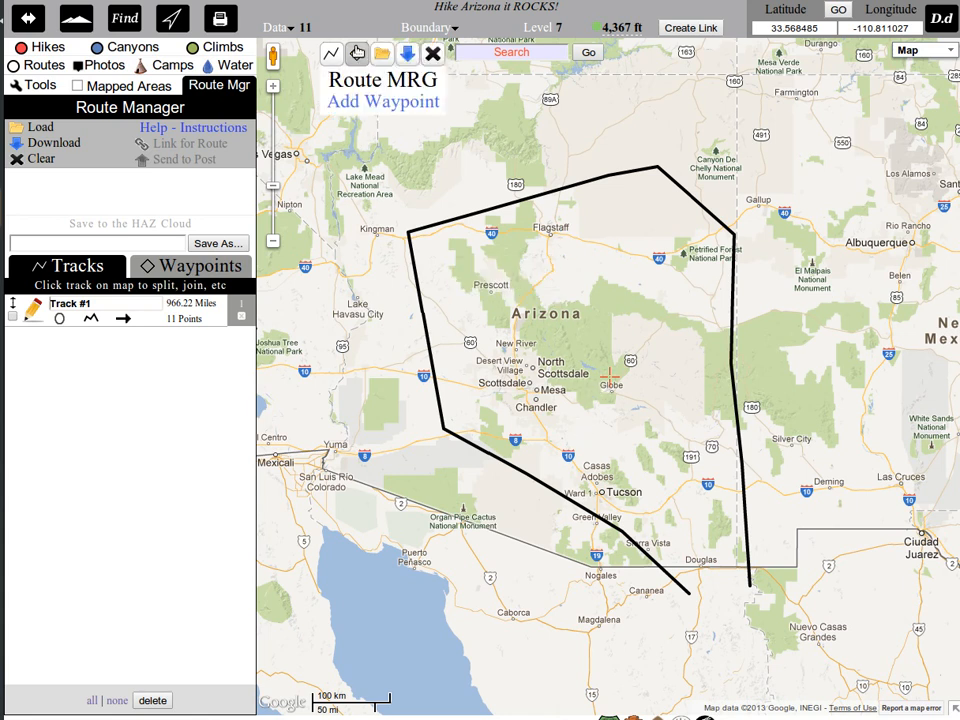
pyautogui.click(357, 53)
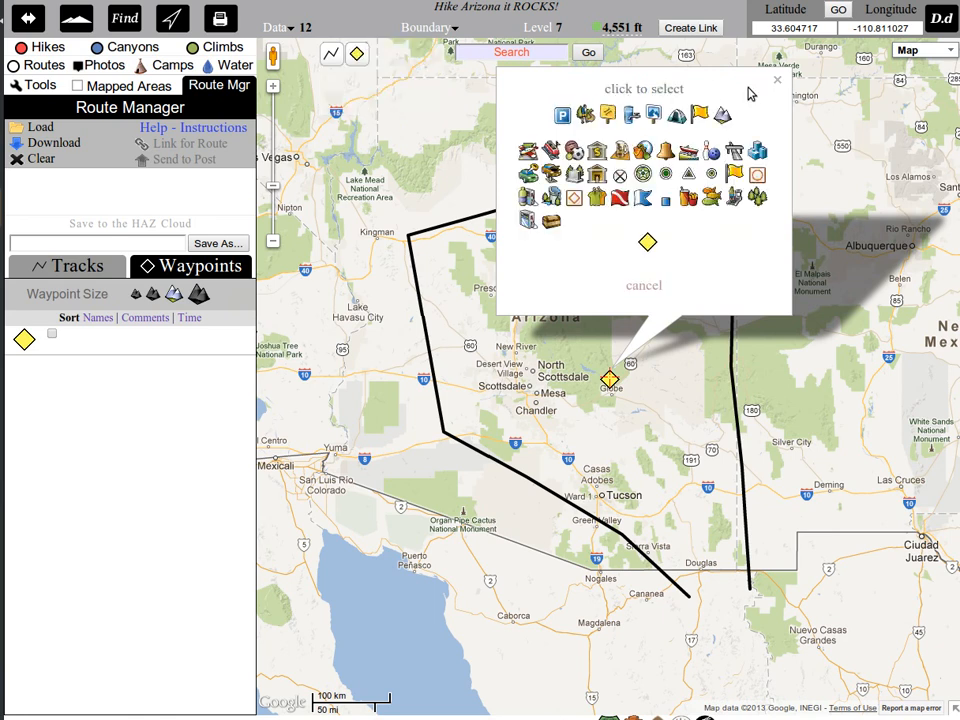
pyautogui.click(628, 115)
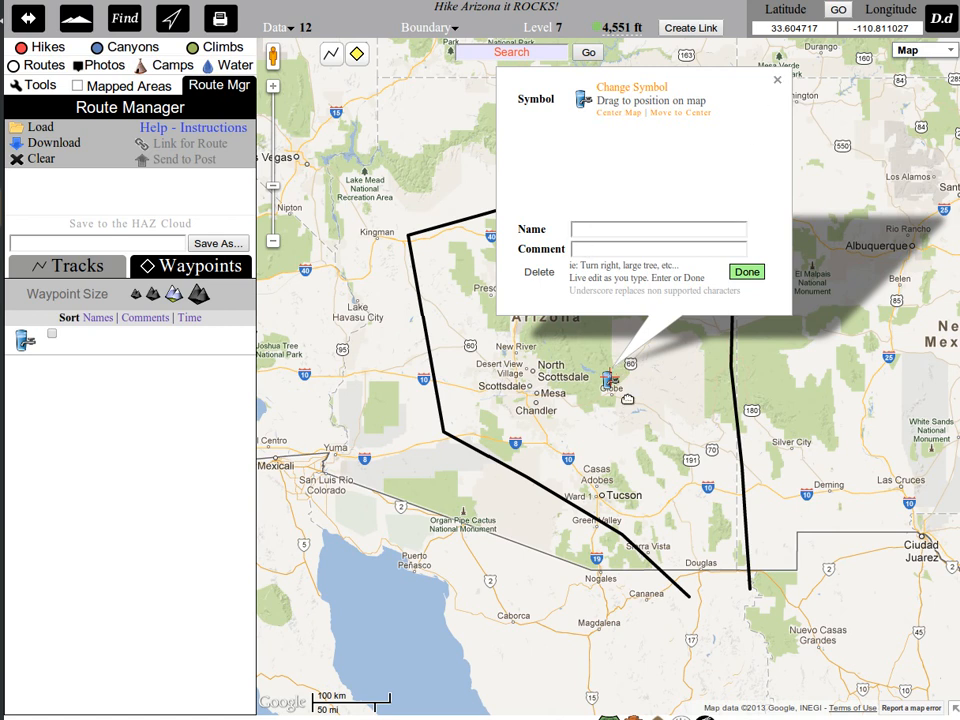
pyautogui.moveTo(647, 410); pyautogui.dragTo(611, 409)
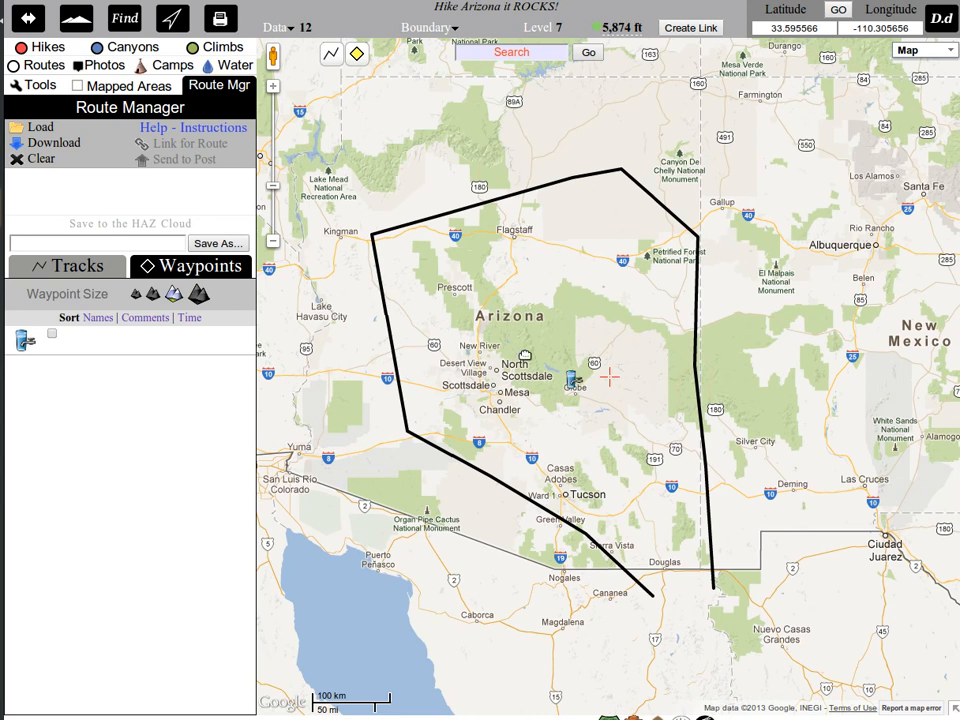
# Return to the track list and clone Track #1.
pyautogui.click(87, 267)
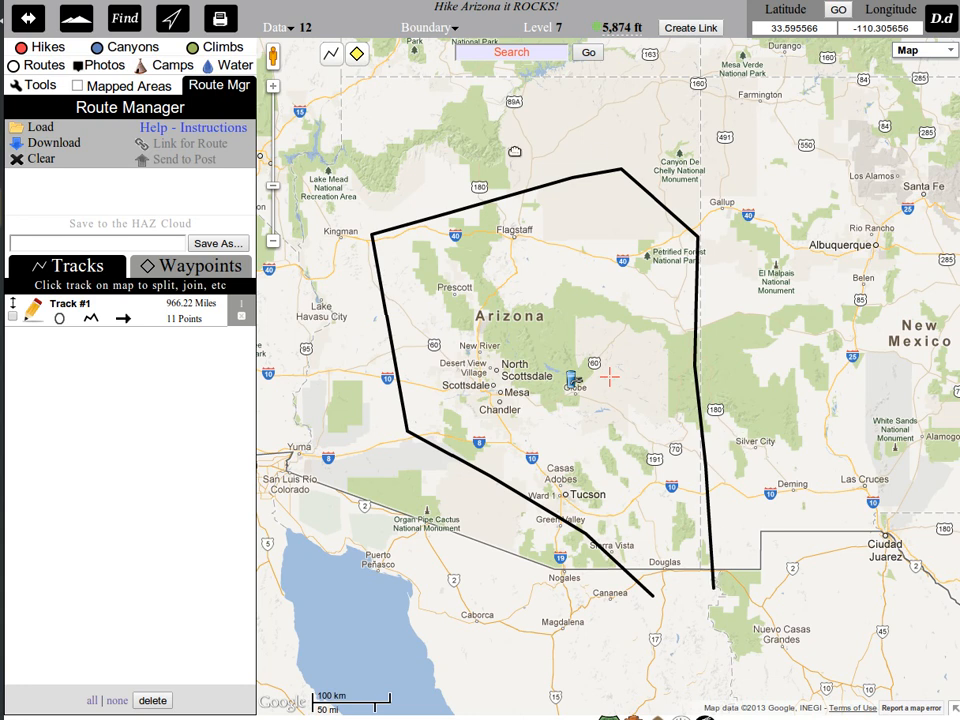
pyautogui.click(646, 593)
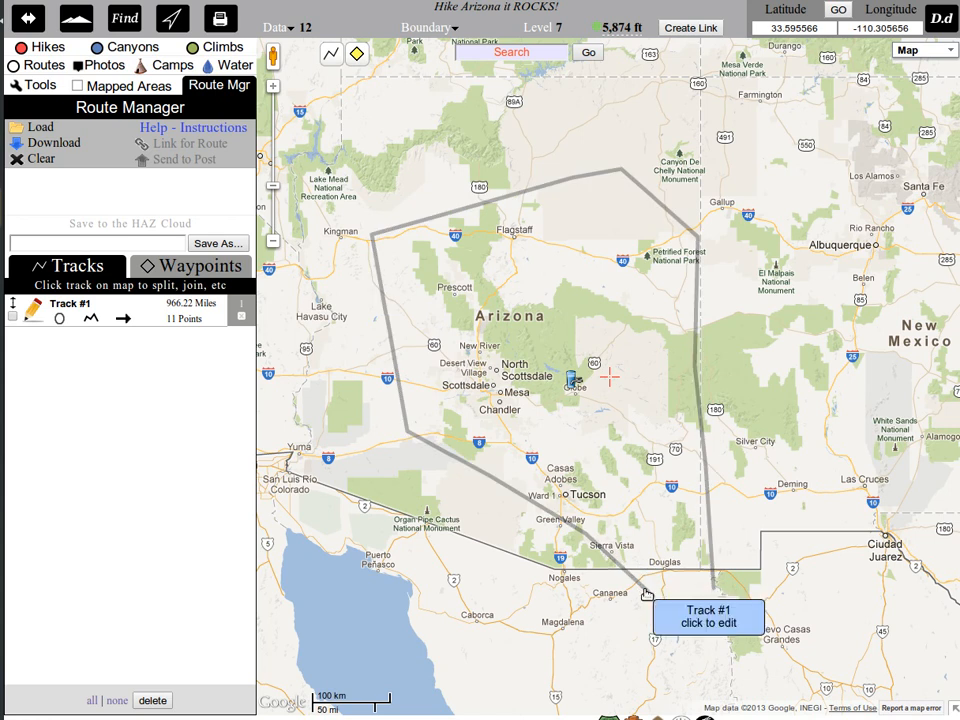
pyautogui.click(646, 594)
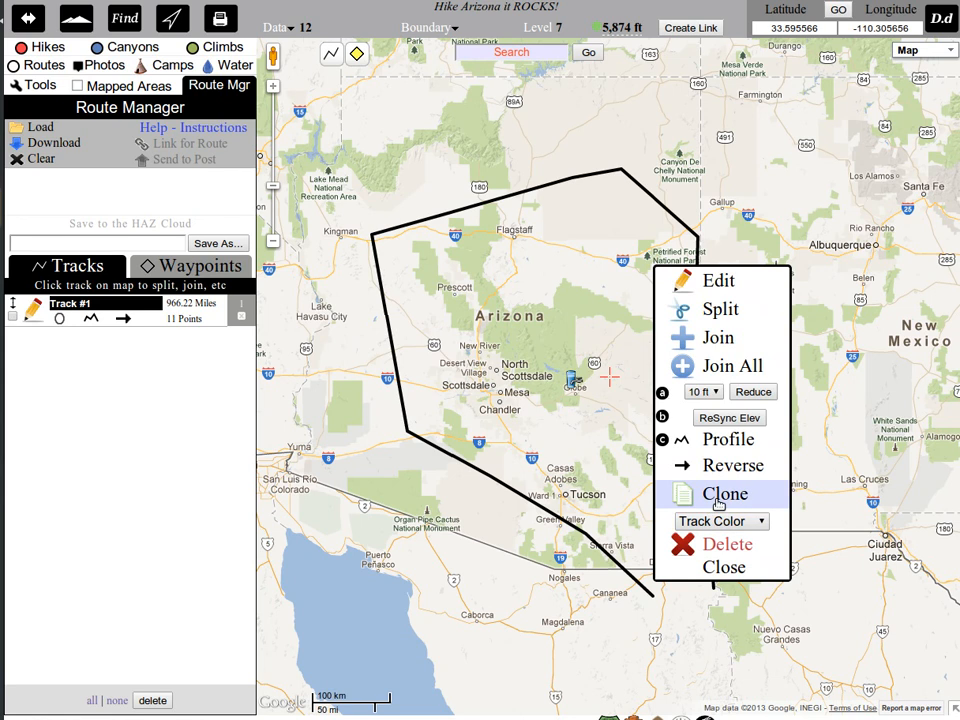
pyautogui.click(717, 504)
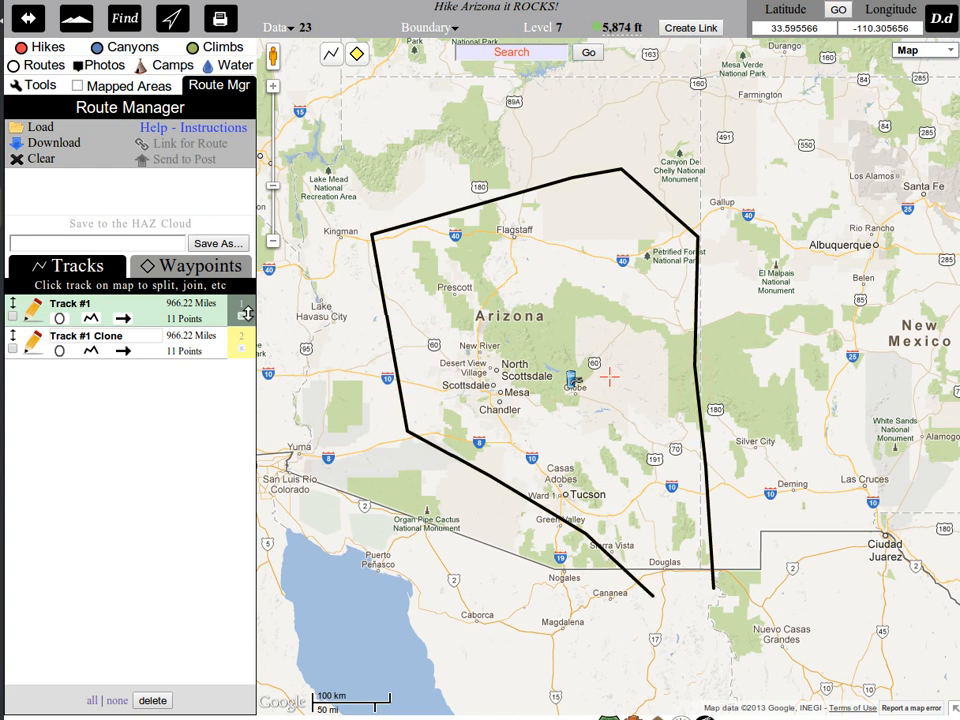
# Join Track #1 to its clone at the southeastern end to make an out-and-back track.
pyautogui.click(715, 588)
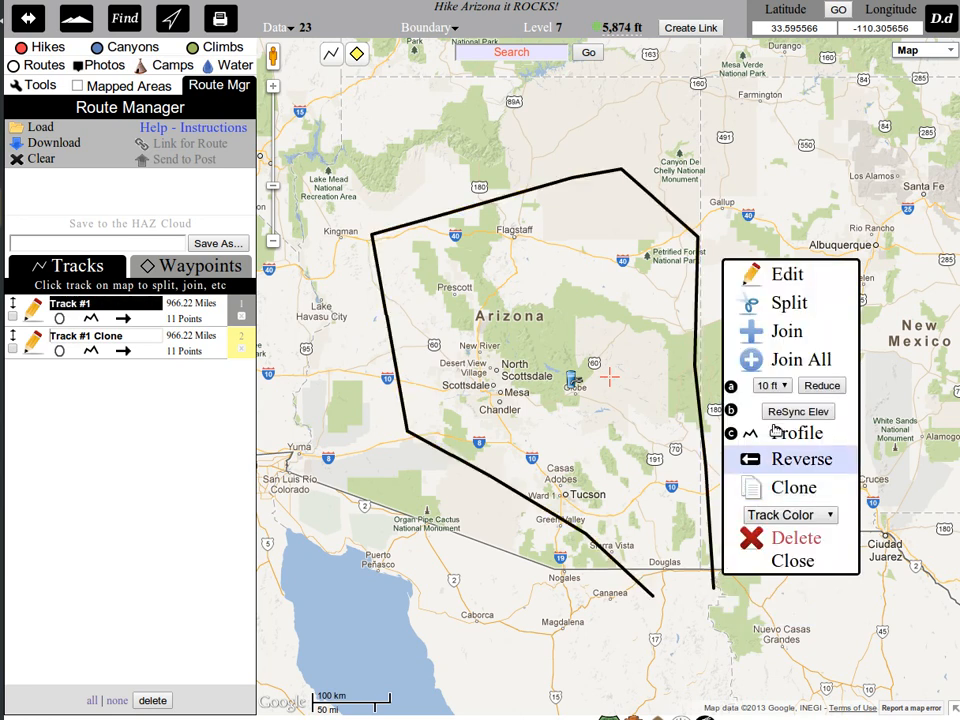
pyautogui.click(780, 345)
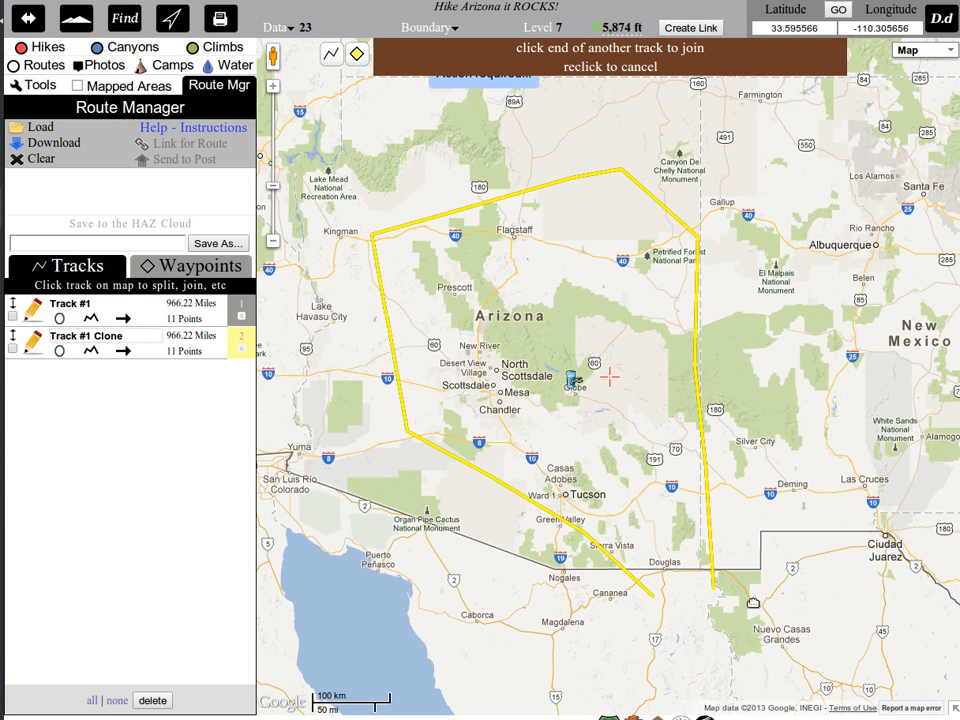
pyautogui.click(712, 588)
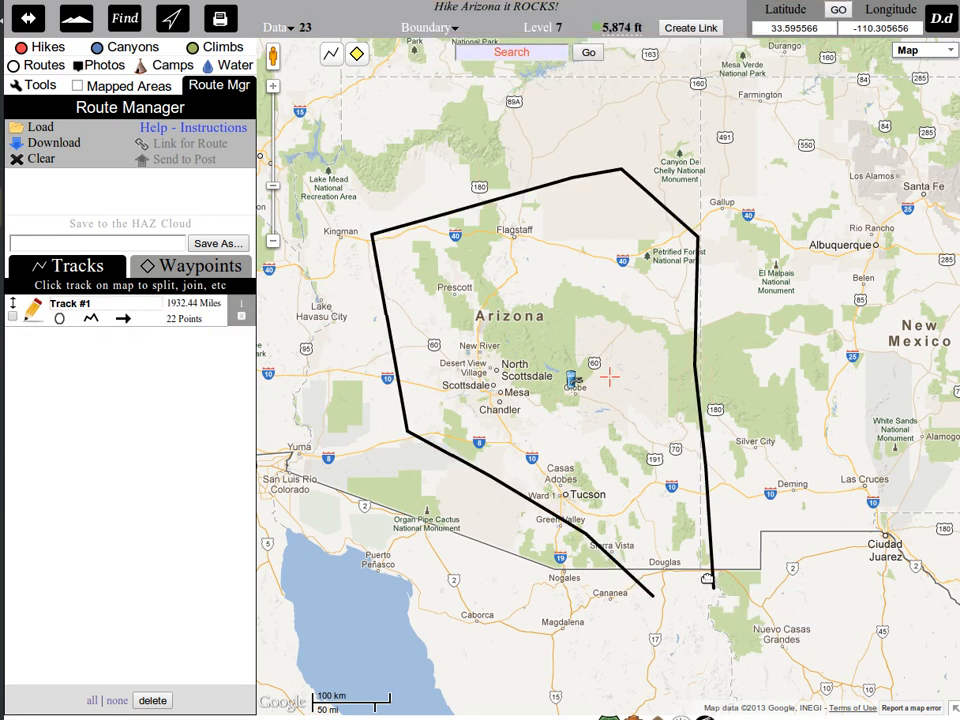
# Inspect the elevation profile of Track #1 and close it.
pyautogui.click(570, 181)
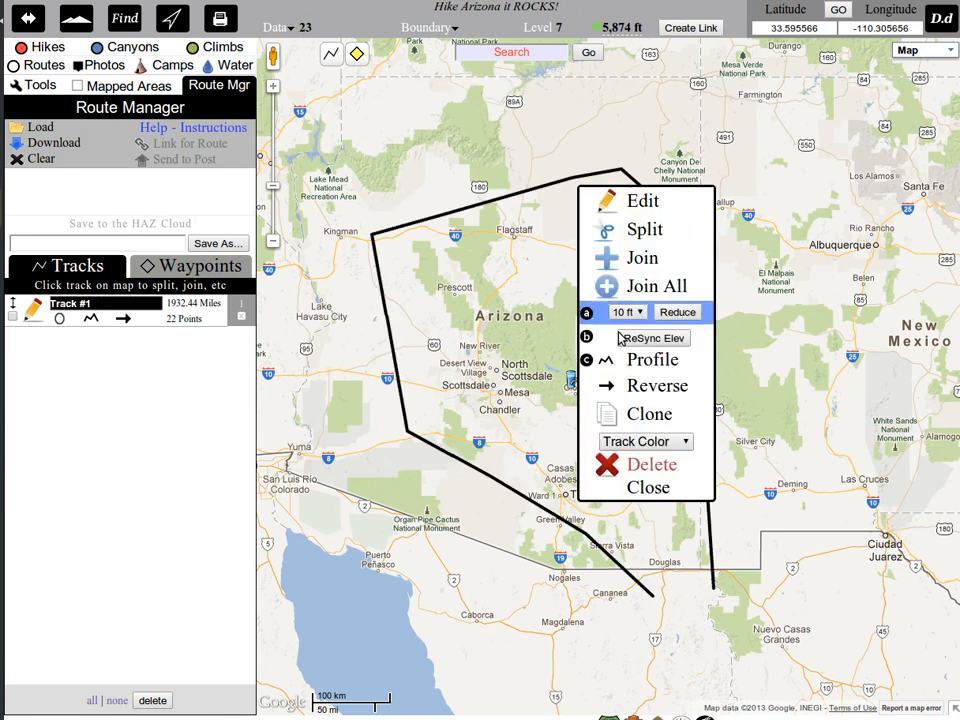
pyautogui.click(634, 366)
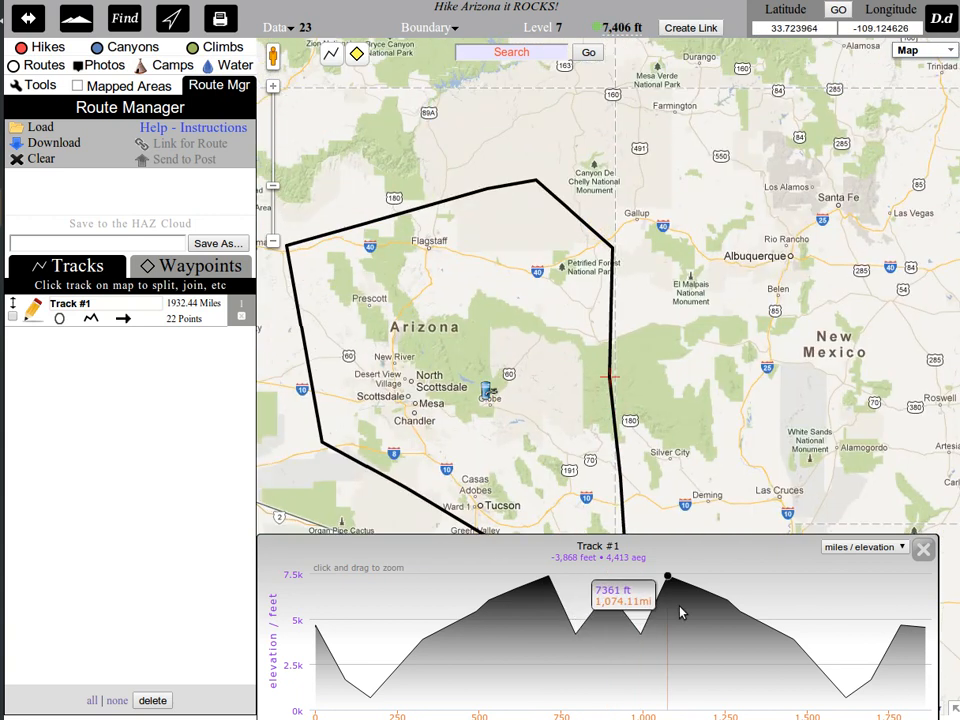
pyautogui.click(923, 549)
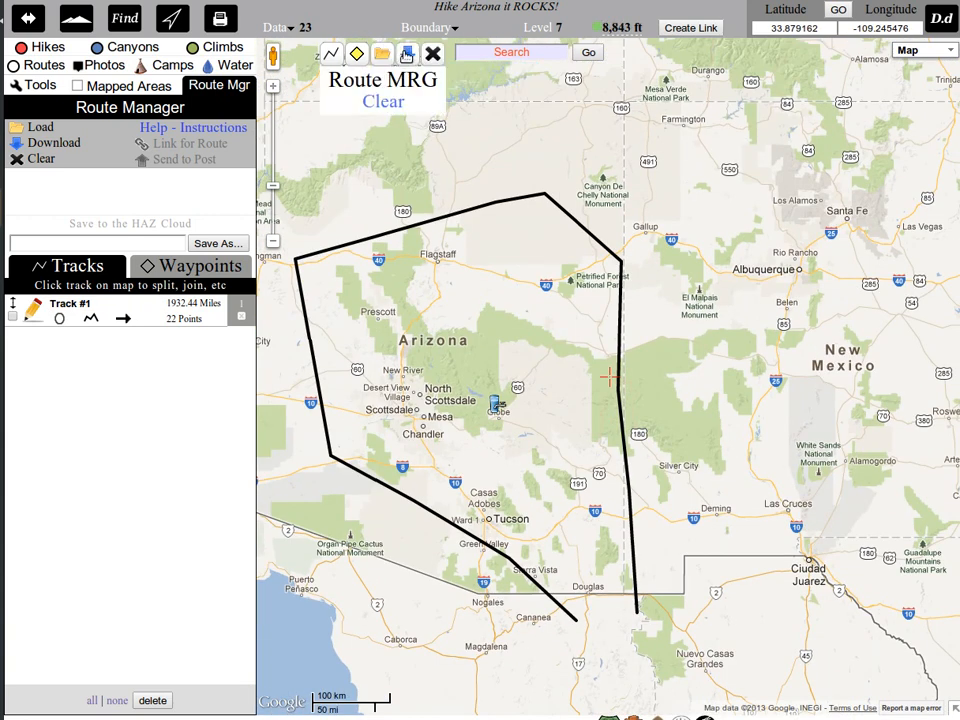
# Clear the route being edited and find the GPS routes within the area northwest of Flagstaff.
pyautogui.click(433, 53)
pyautogui.click(562, 393)
pyautogui.moveTo(452, 321); pyautogui.dragTo(569, 373)
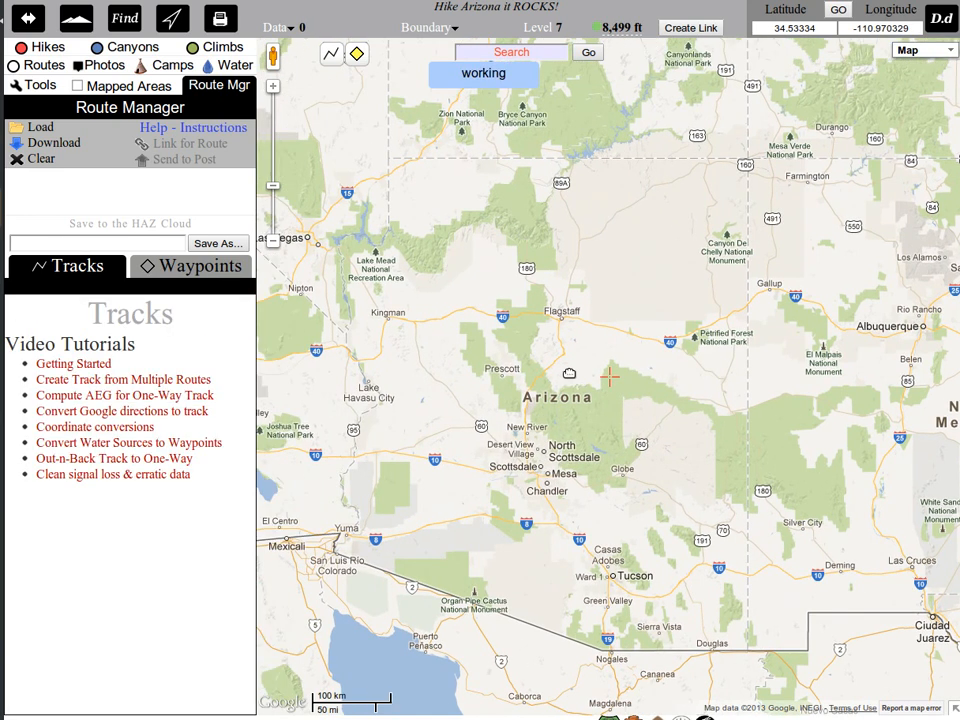
pyautogui.scroll(2, 522, 292)
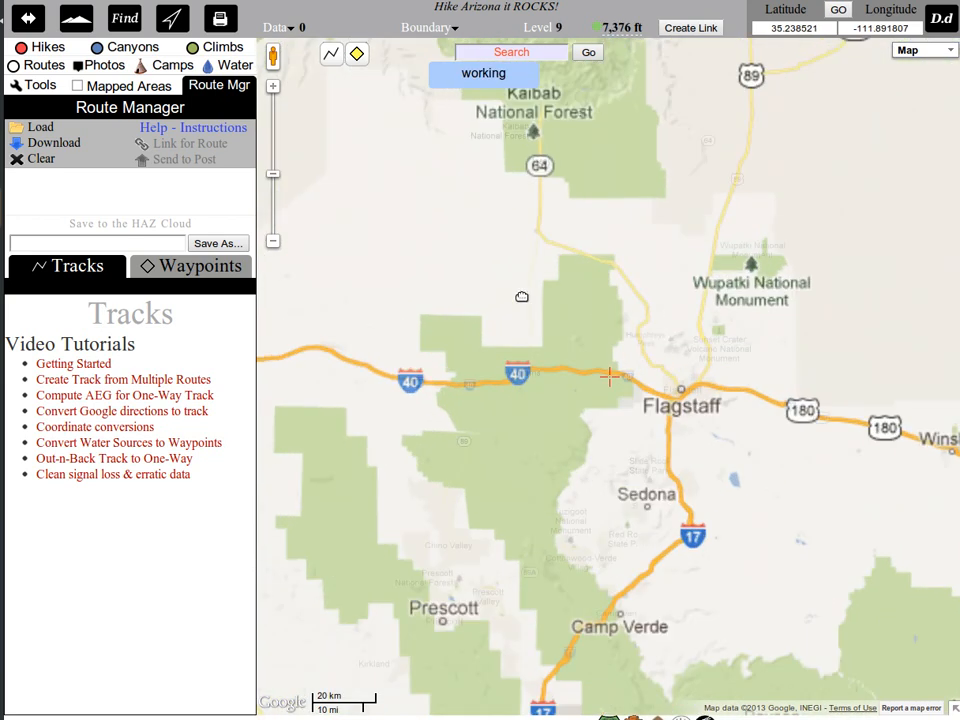
pyautogui.scroll(3, 522, 297)
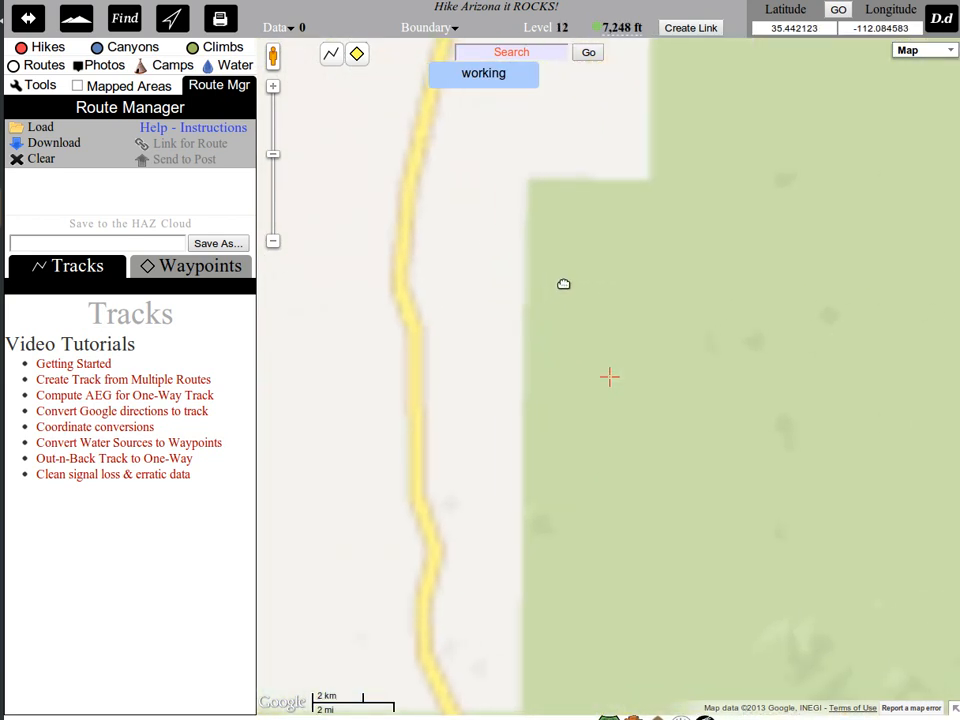
pyautogui.rightClick(561, 258)
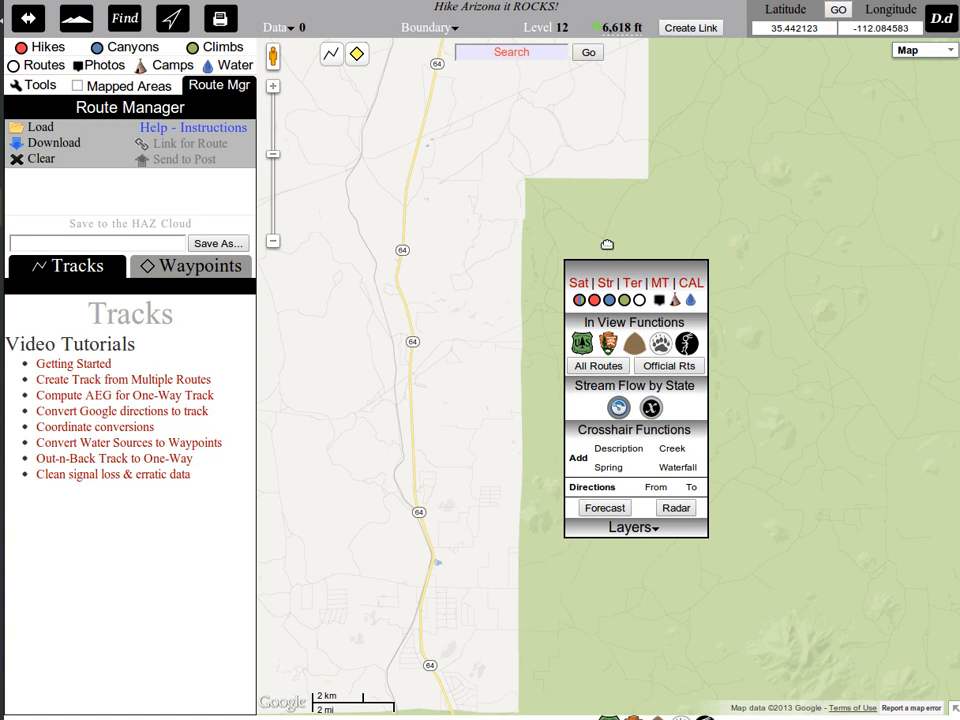
pyautogui.click(640, 300)
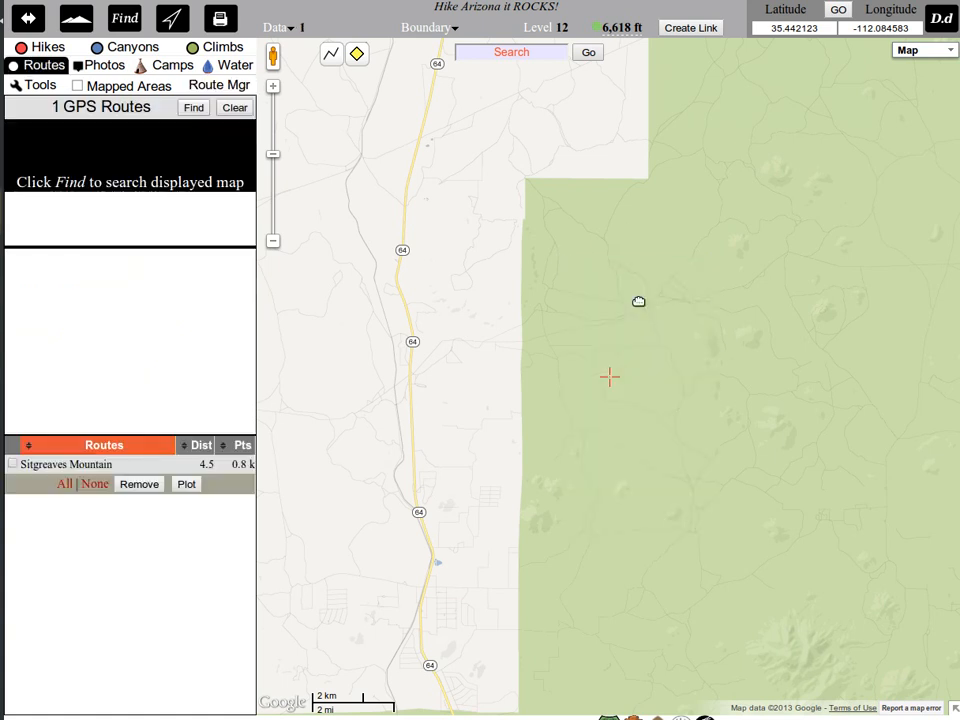
# Send the Sitgreaves Mountain GPS route to the Route Manager.
pyautogui.moveTo(795, 493); pyautogui.dragTo(598, 266)
pyautogui.click(590, 477)
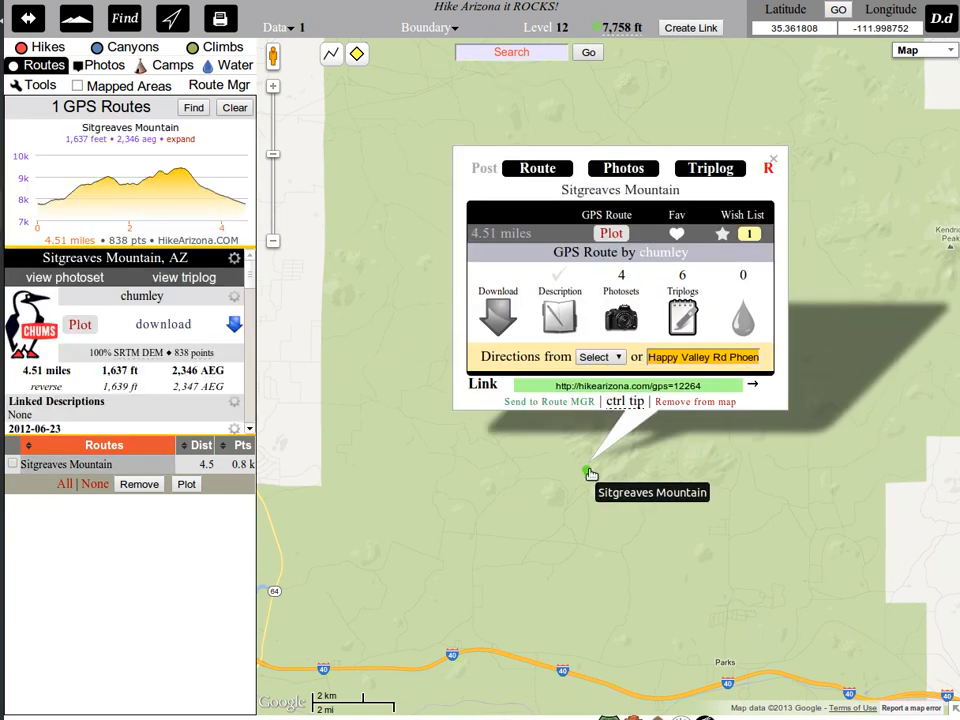
pyautogui.click(553, 401)
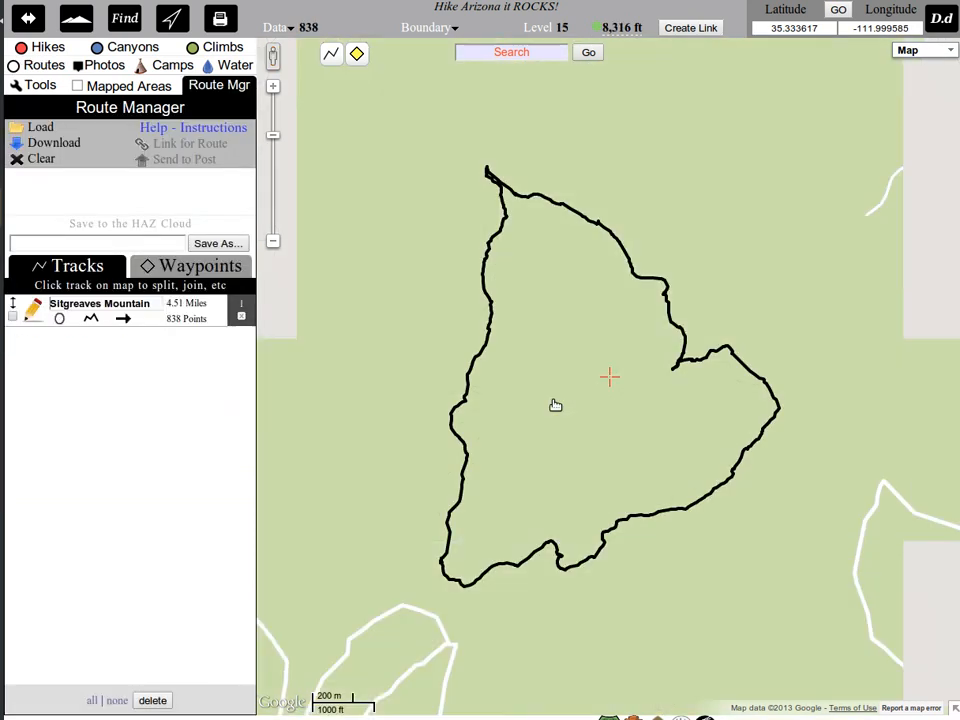
# Show the terrain layer and split the Sitgreaves Mountain track on the northeastern side of its loop.
pyautogui.rightClick(540, 352)
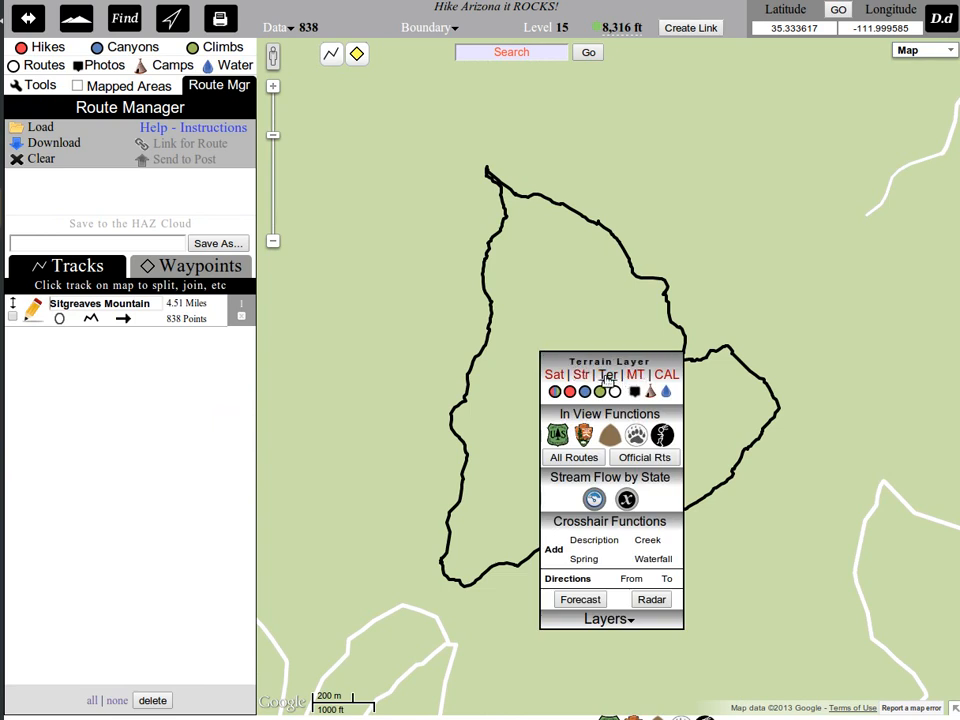
pyautogui.click(607, 377)
pyautogui.moveTo(793, 285); pyautogui.dragTo(716, 225)
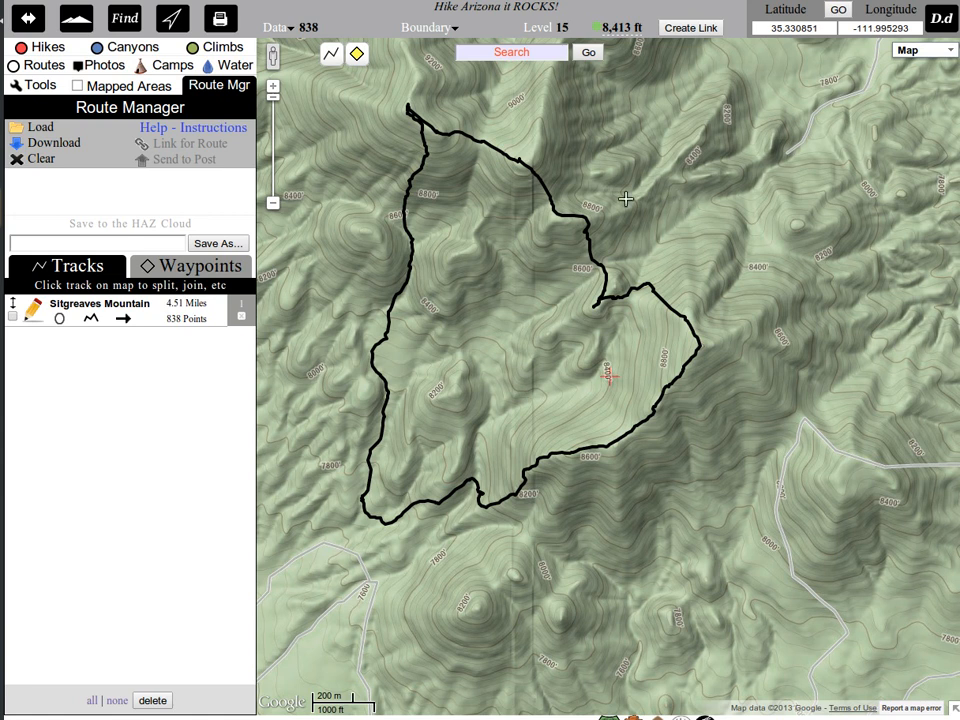
pyautogui.click(568, 215)
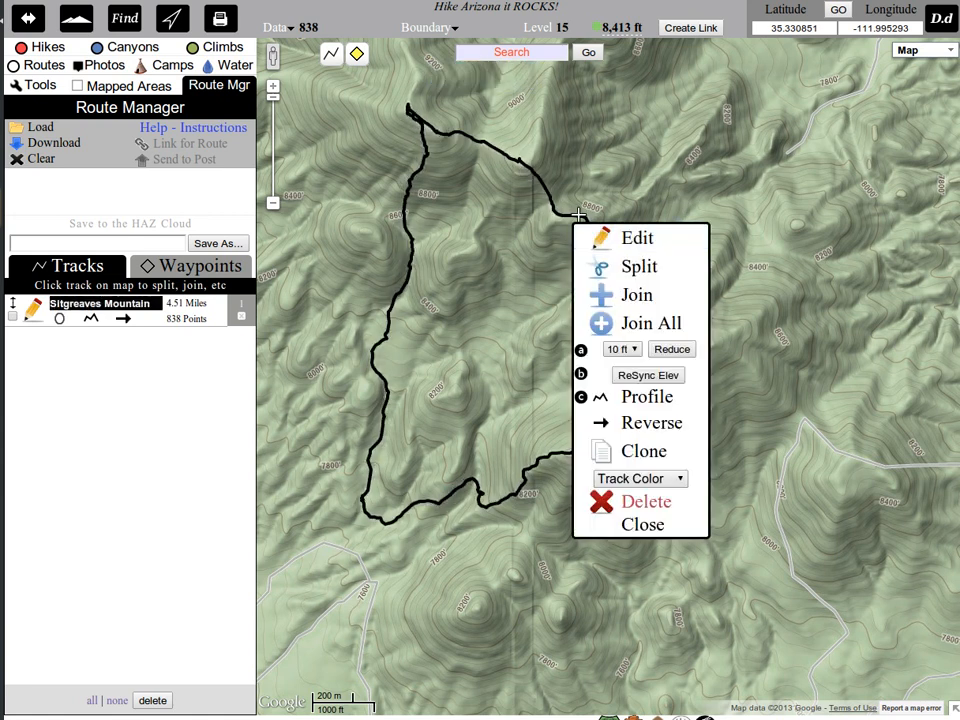
pyautogui.click(628, 268)
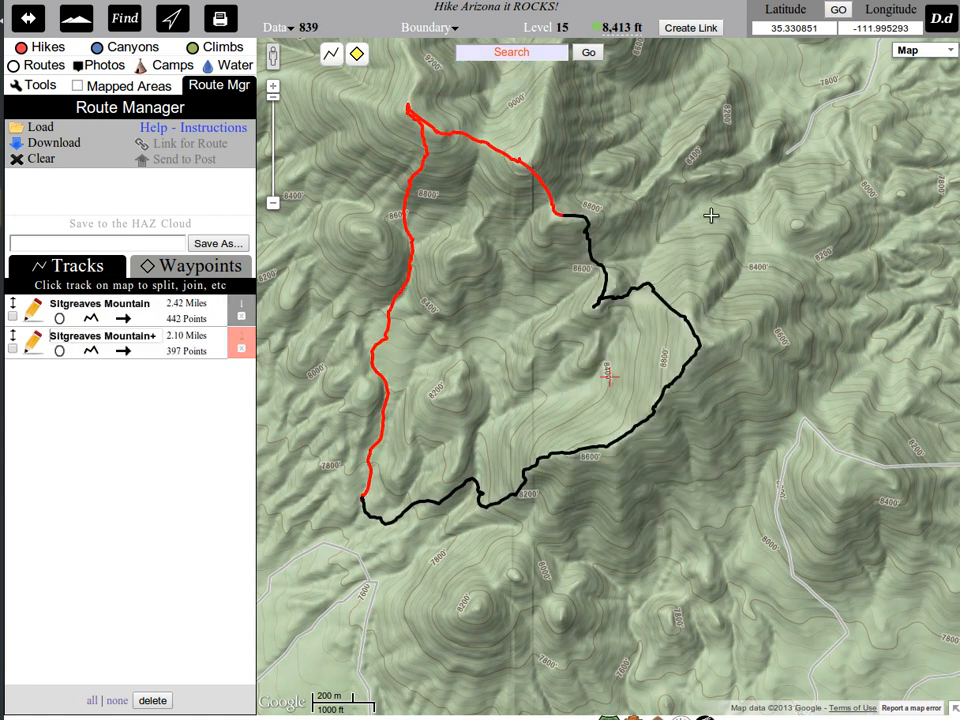
# Clear both Sitgreaves Mountain tracks from the Route Manager and confirm their removal.
pyautogui.moveTo(406, 59)
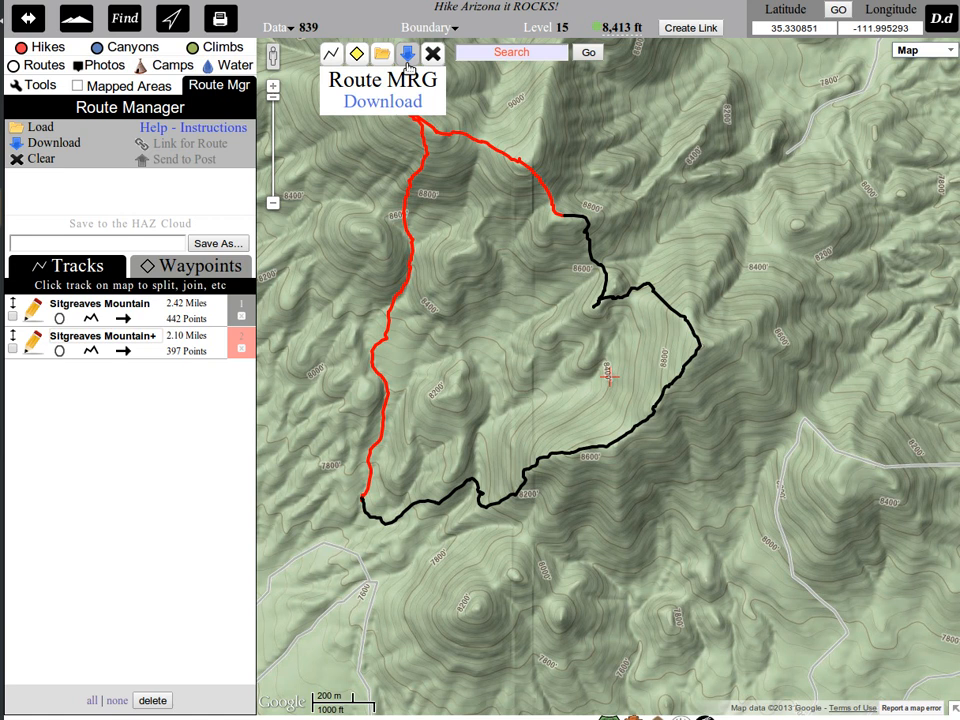
pyautogui.click(432, 53)
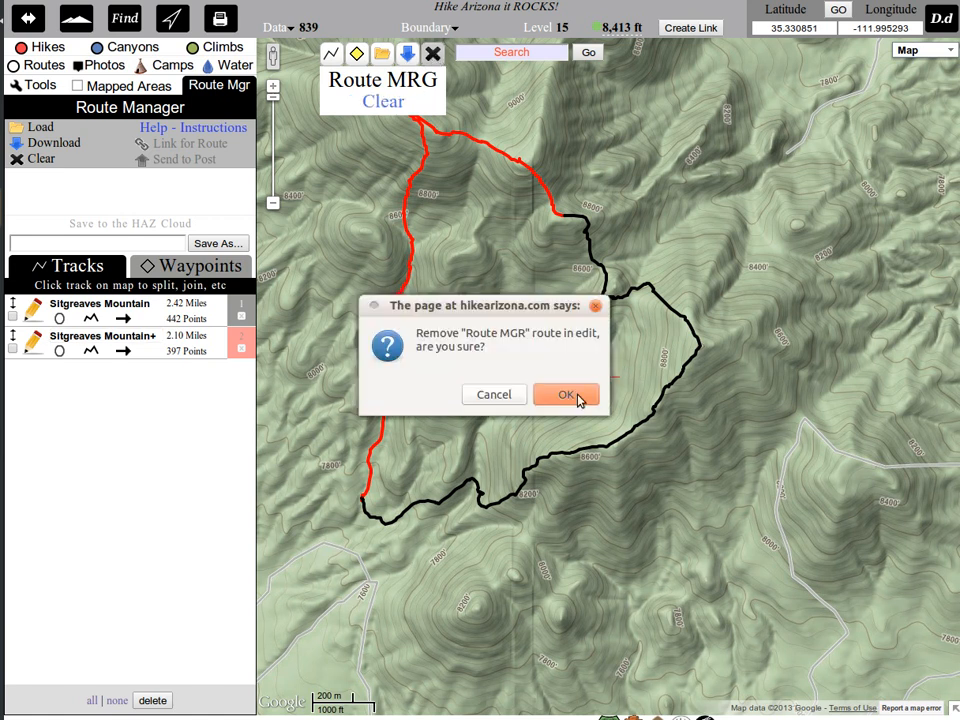
pyautogui.click(565, 395)
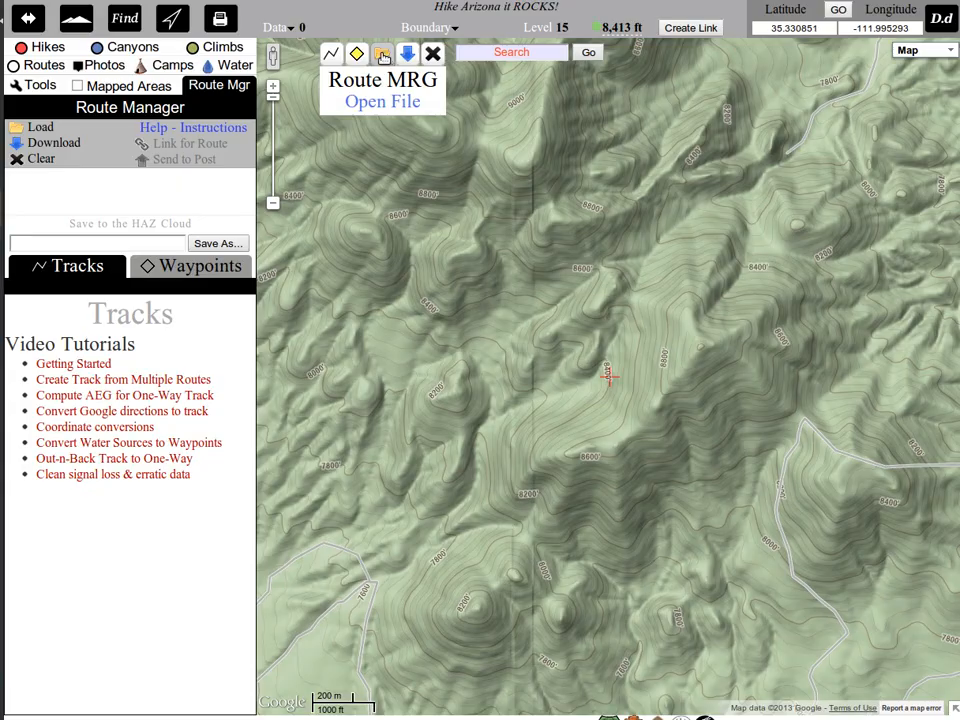
# Load current.gpx from the GARMIN drive's Garmin/GPX/Current folder into the Route Manager.
pyautogui.click(382, 55)
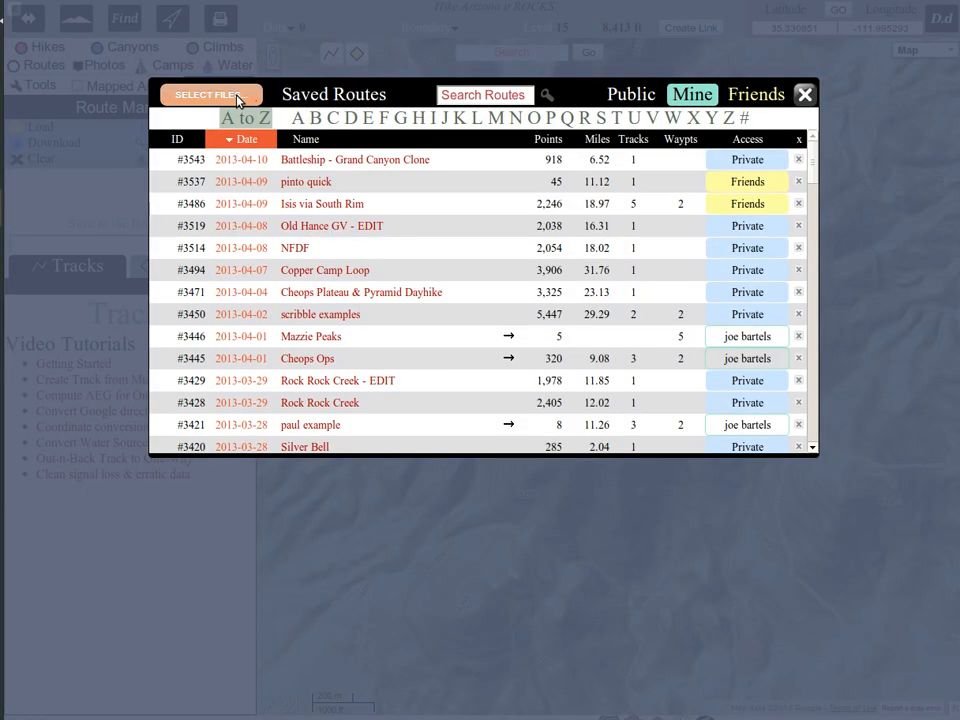
pyautogui.click(236, 98)
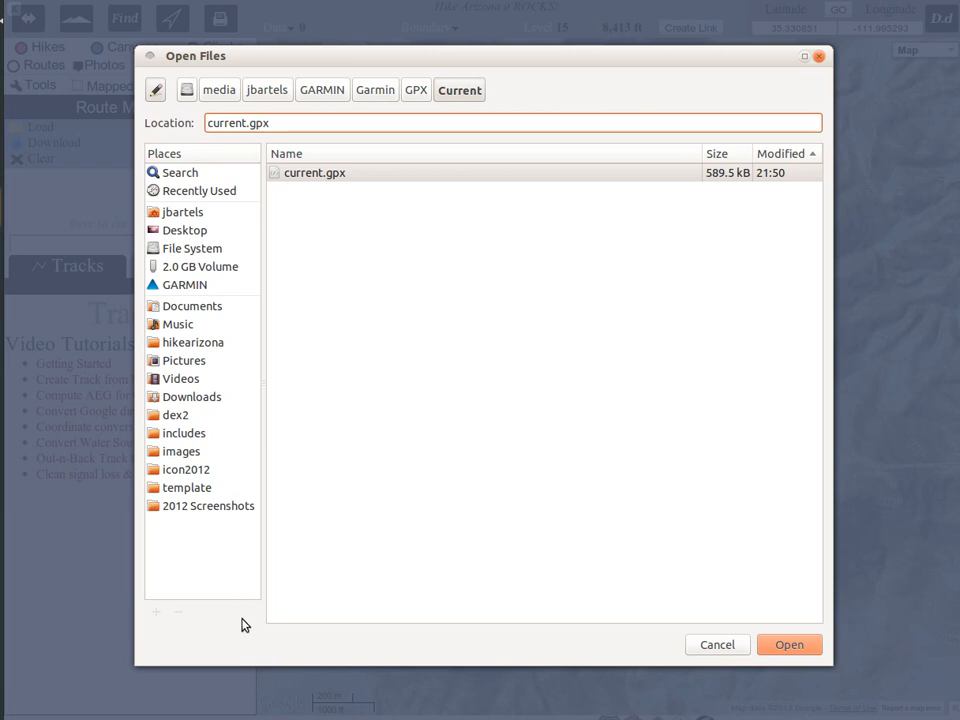
pyautogui.click(181, 287)
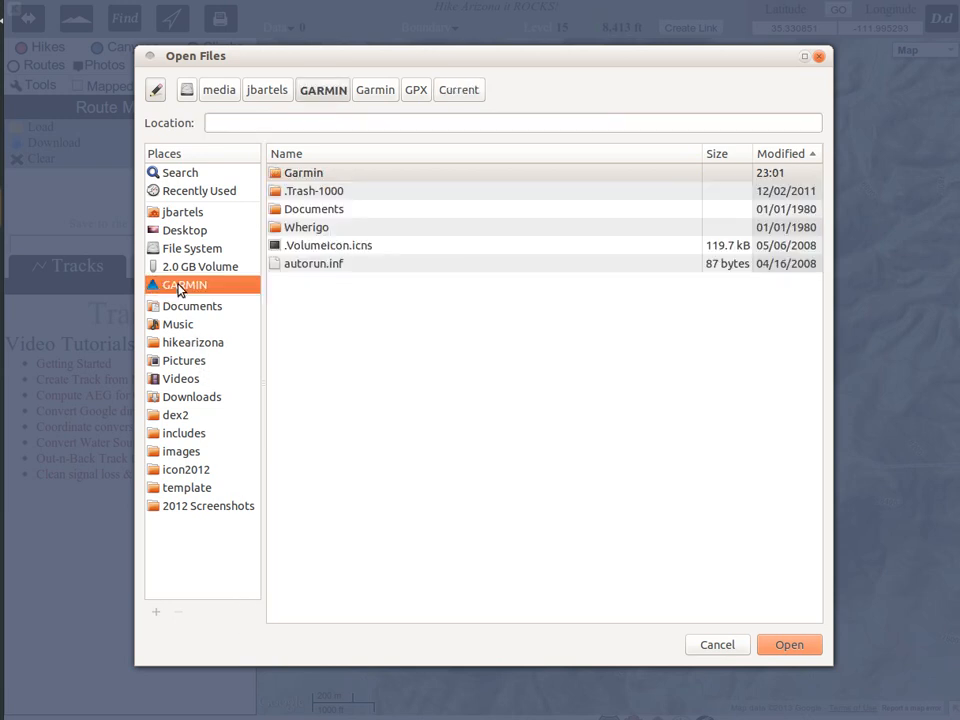
pyautogui.doubleClick(303, 179)
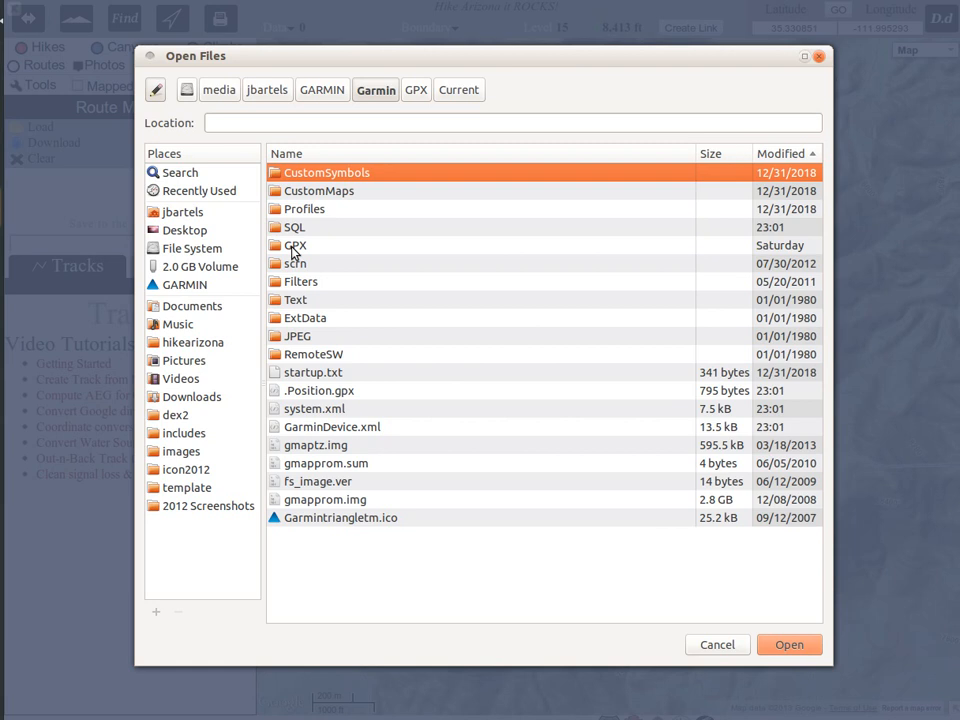
pyautogui.doubleClick(293, 250)
pyautogui.click(293, 251)
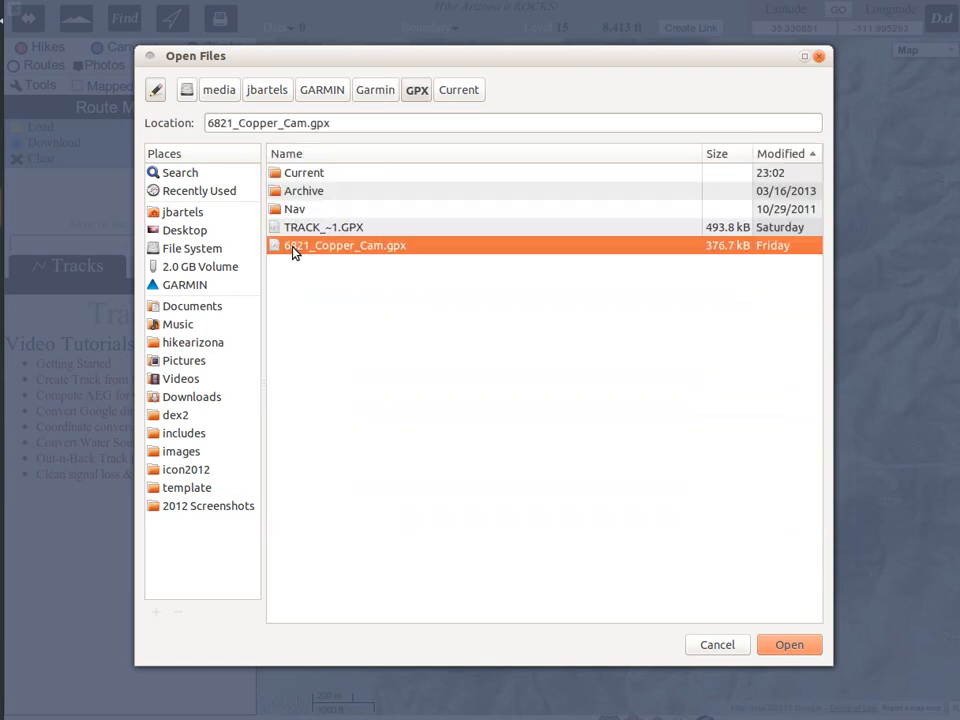
pyautogui.doubleClick(300, 176)
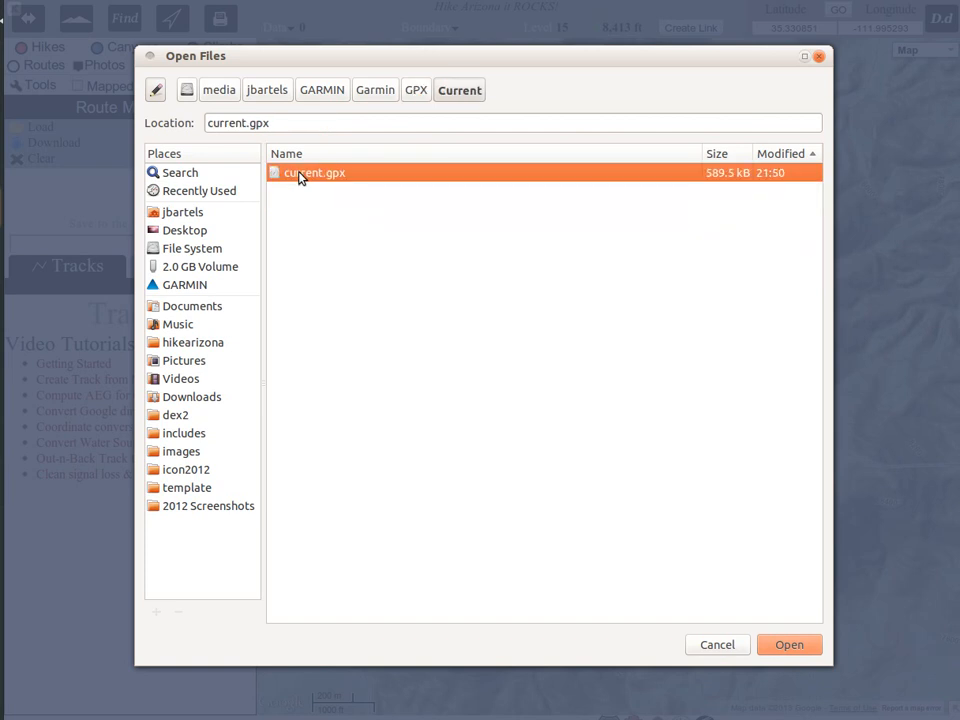
pyautogui.doubleClick(299, 176)
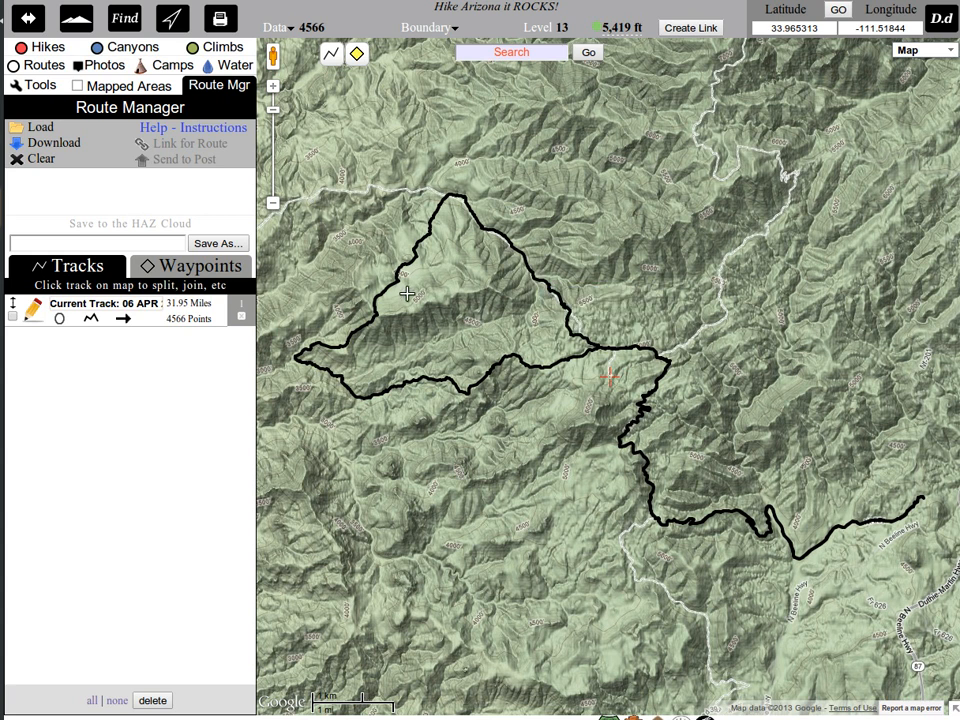
# Display the loaded track's elevation profile and reduce its points with the 10 ft setting.
pyautogui.click(532, 278)
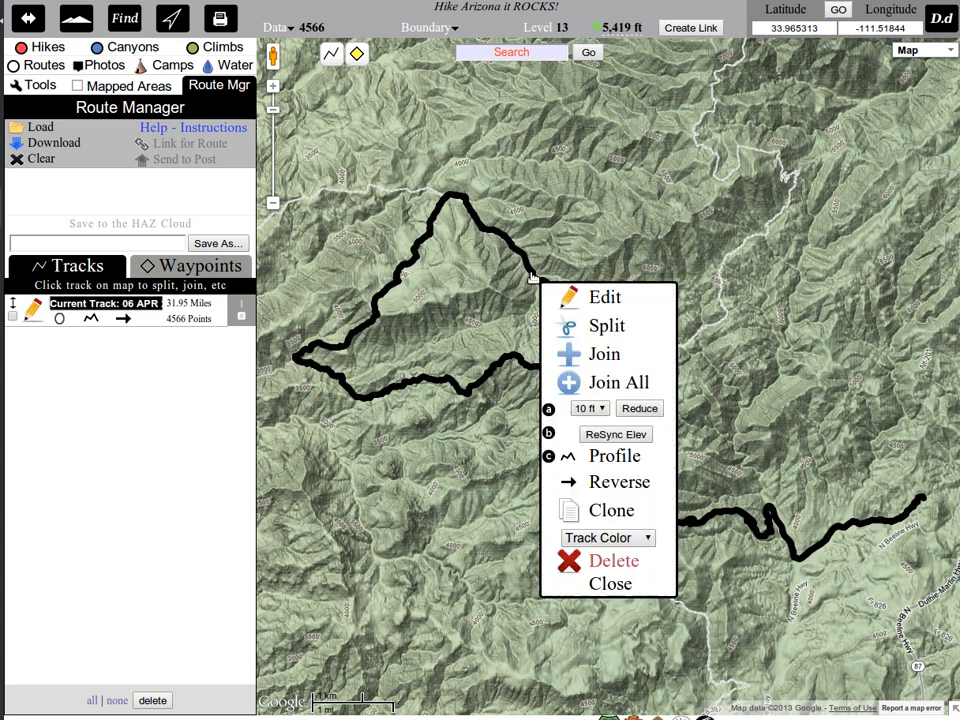
pyautogui.click(603, 474)
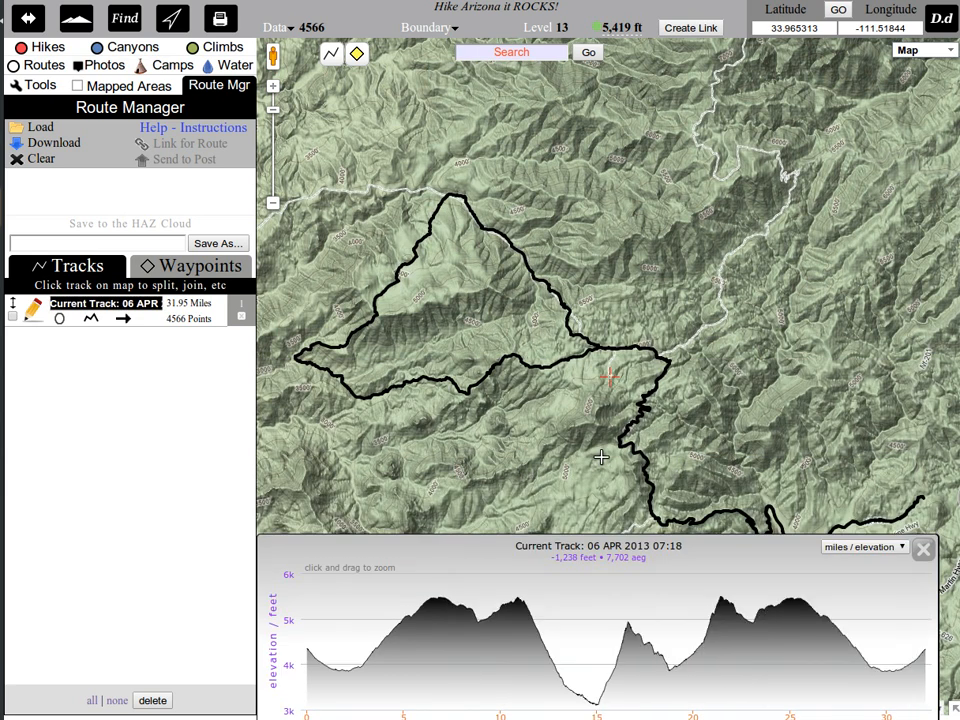
pyautogui.click(604, 353)
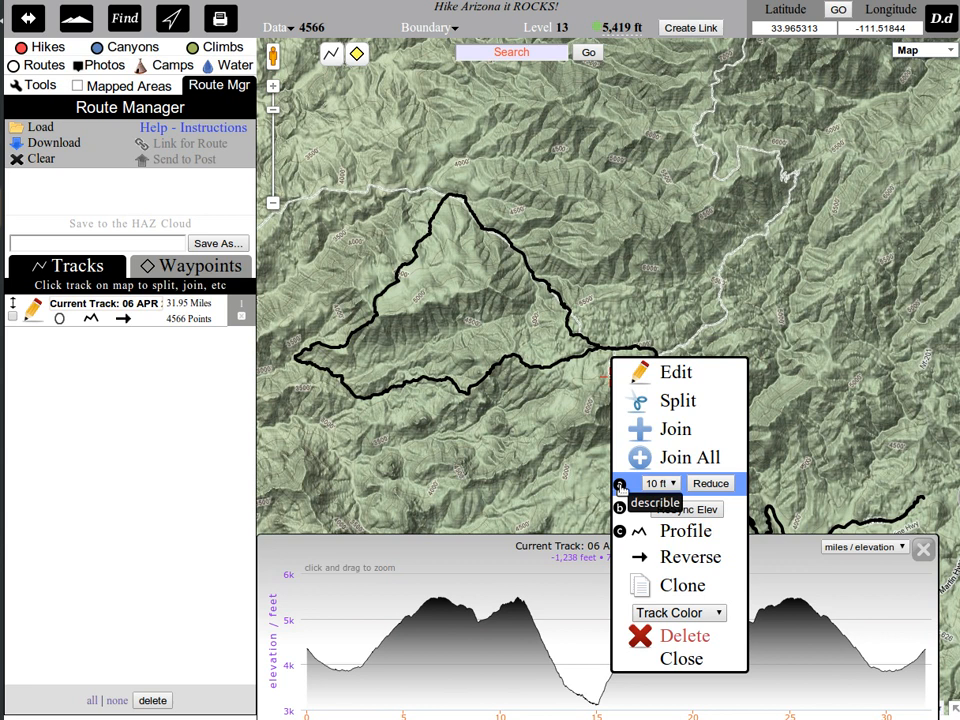
pyautogui.click(712, 484)
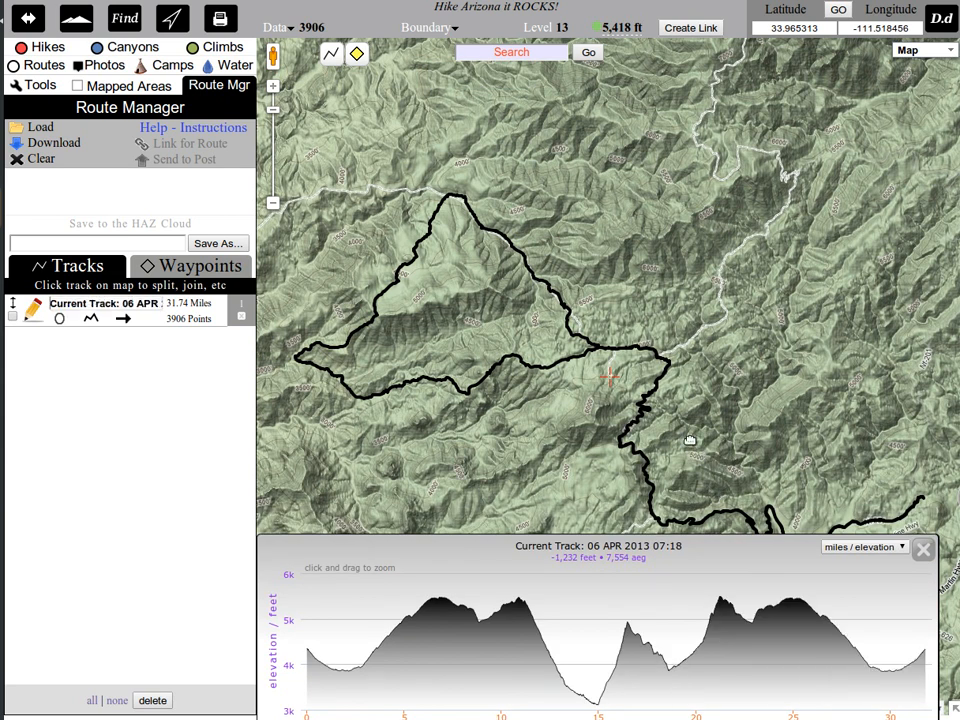
# Resync the elevation data of the reduced current track.
pyautogui.click(651, 398)
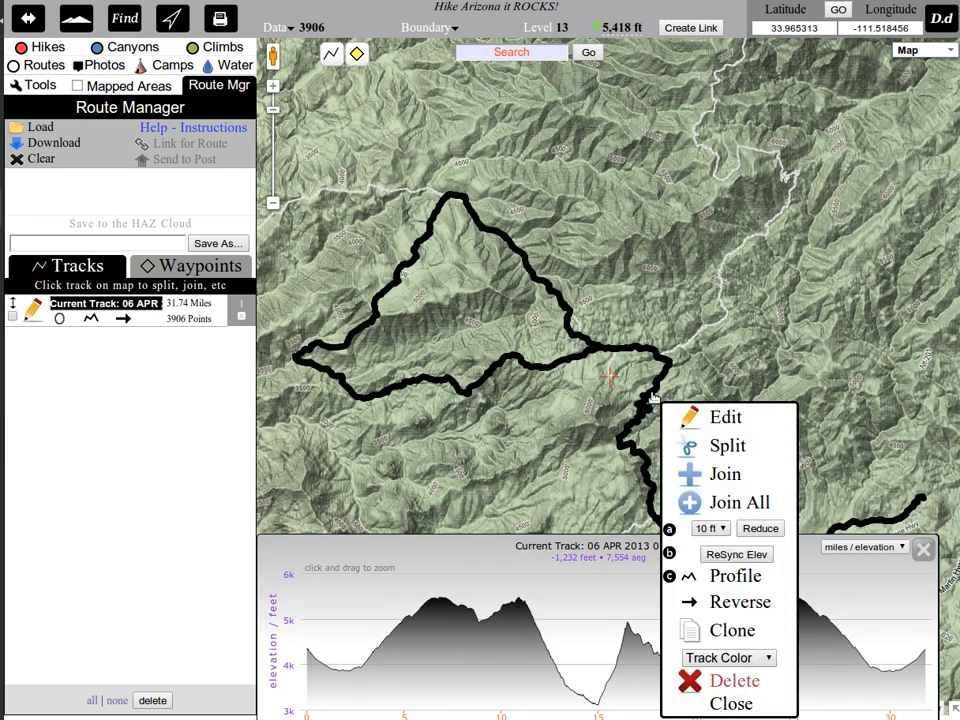
pyautogui.click(736, 556)
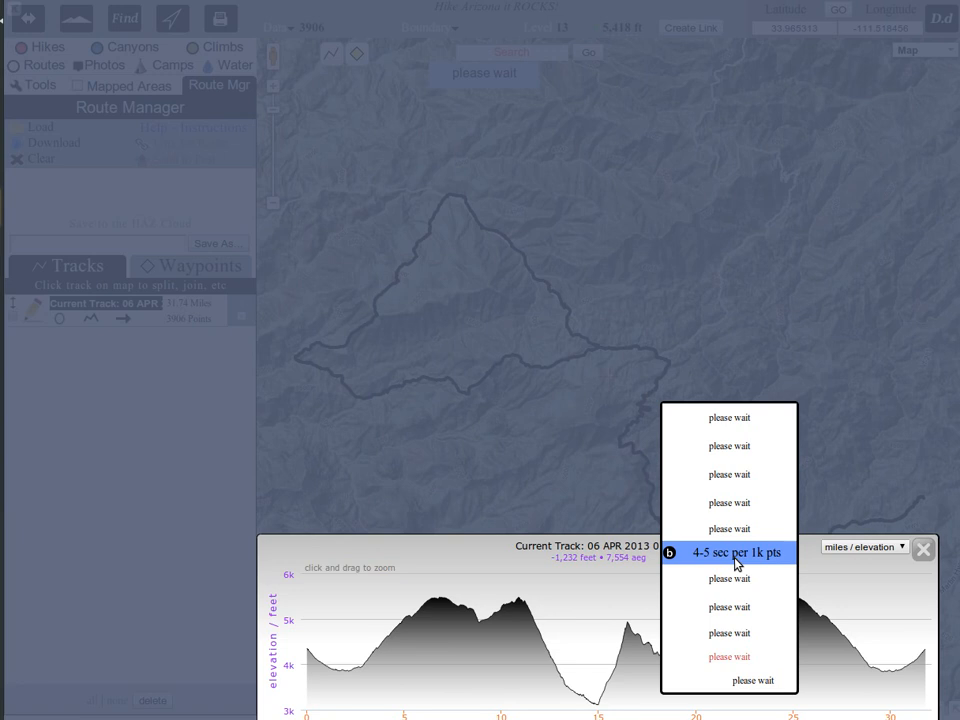
pyautogui.click(736, 558)
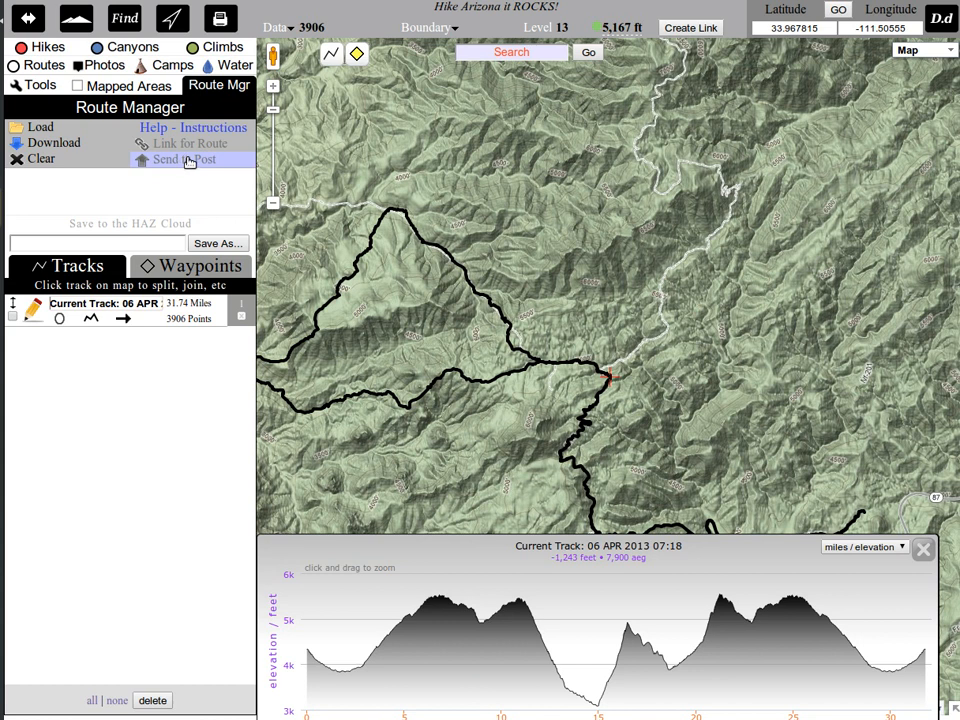
pyautogui.moveTo(400, 58)
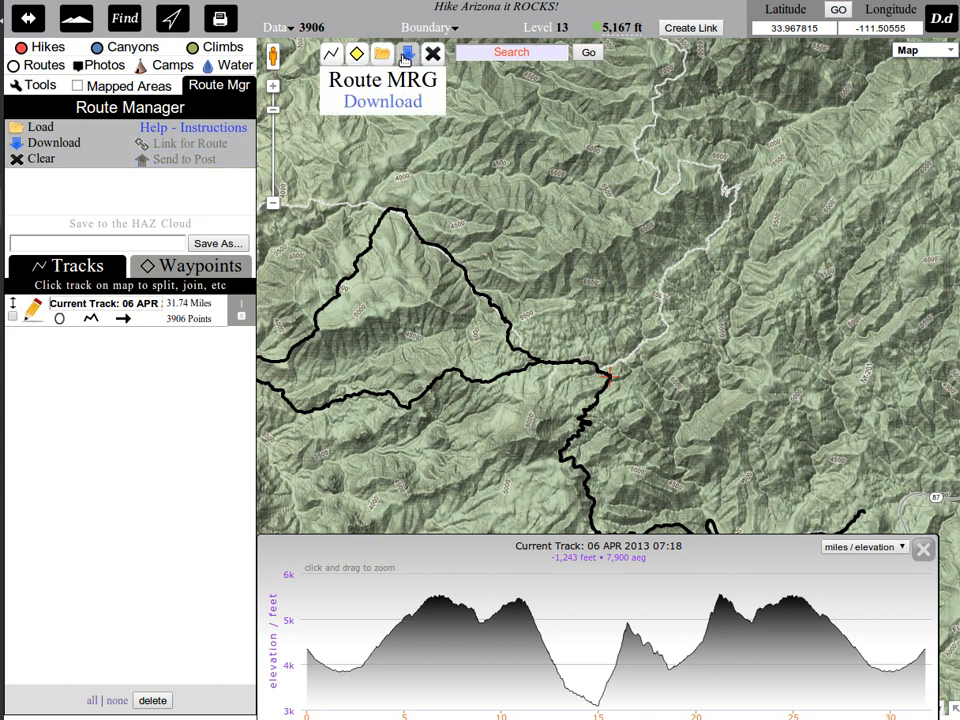